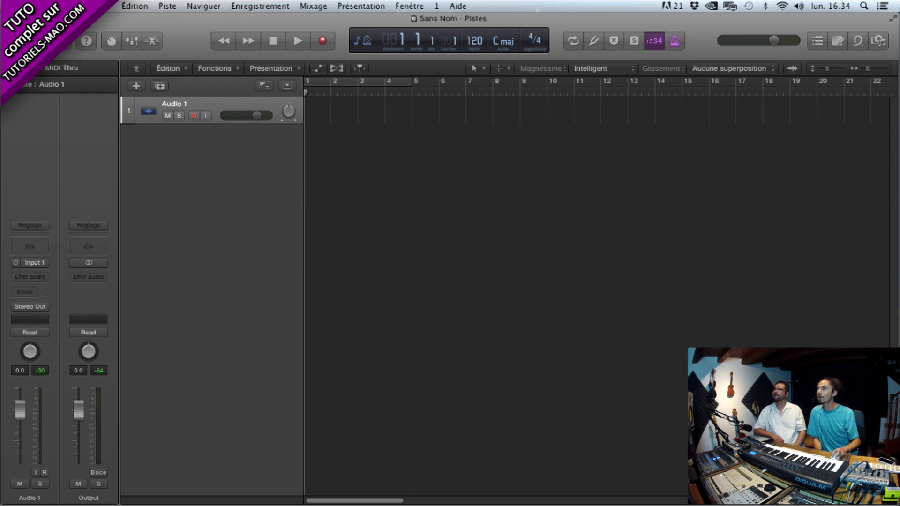
Open the SAMPLES G ROSS folder from the desktop and bring its window in front of the project.
left_click_drag(59, 18, 199, 18)
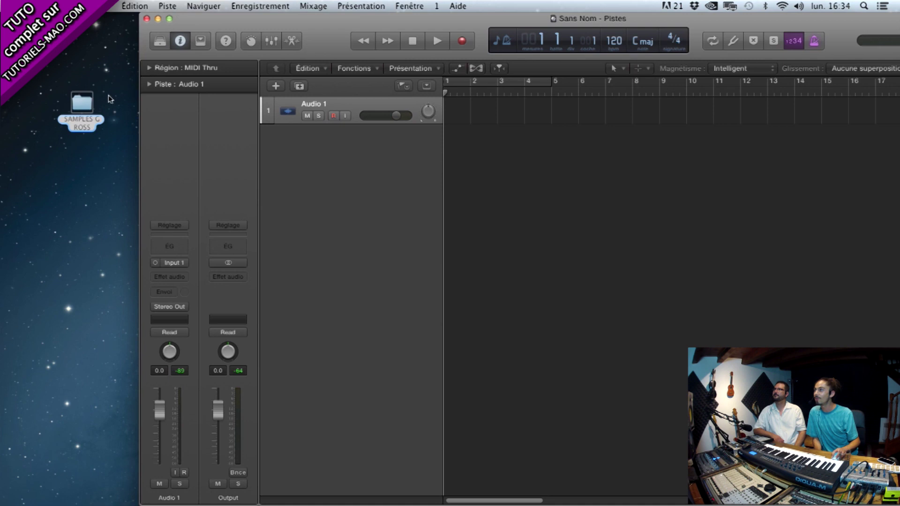
left_click(83, 105)
double_click(83, 106)
left_click_drag(285, 20, 146, 22)
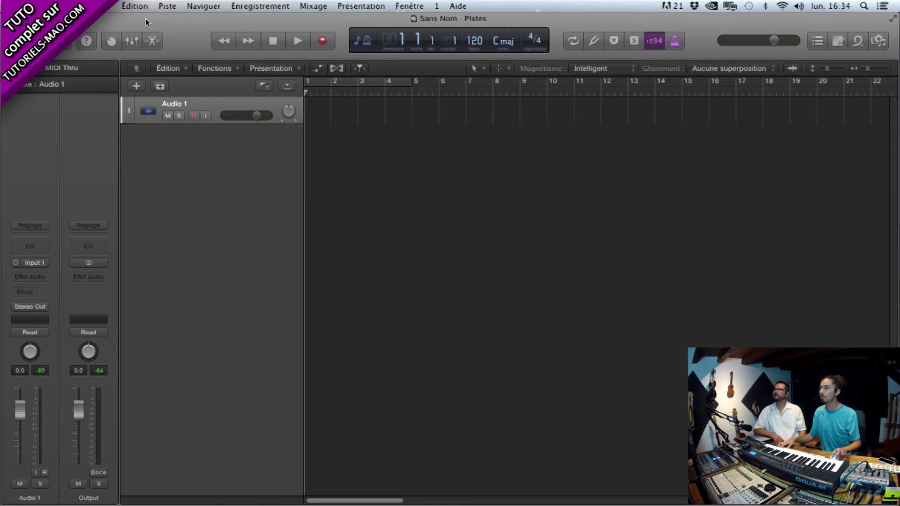
key("super+Tab")
Import the Kick 1.wav sample from the folder onto the Audio 1 track at bar 1.
left_click_drag(257, 52, 576, 177)
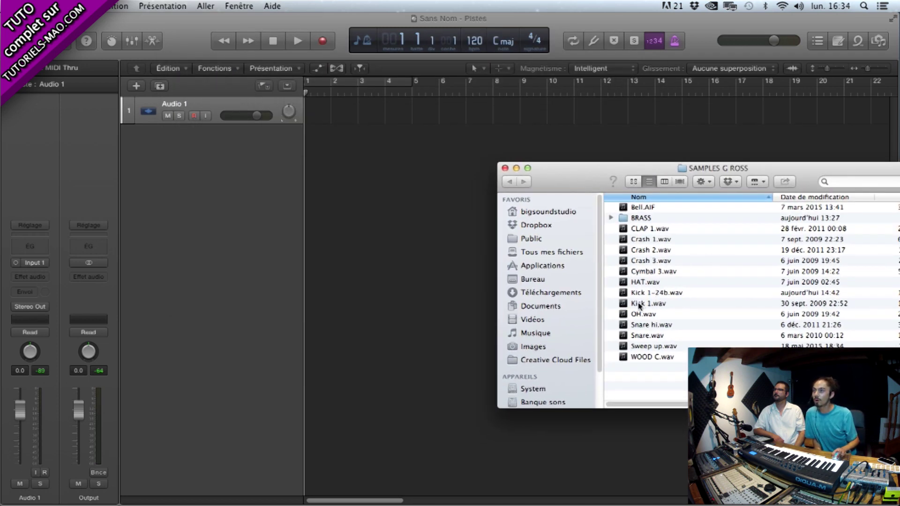
left_click(645, 305)
left_click_drag(659, 305, 312, 114)
left_click(324, 116)
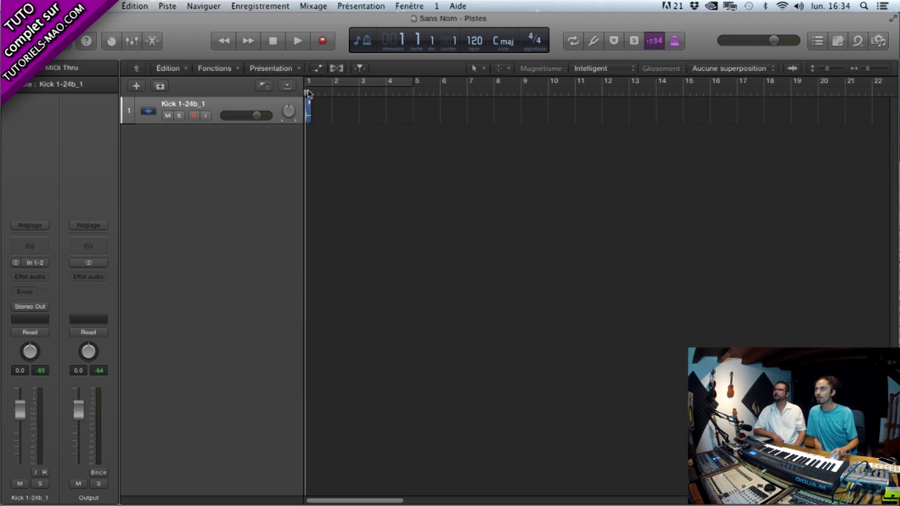
Set the cycle range to the length of the kick region and turn cycle mode on.
scroll(313, 116, "up", 5)
scroll(313, 116, "up", 3)
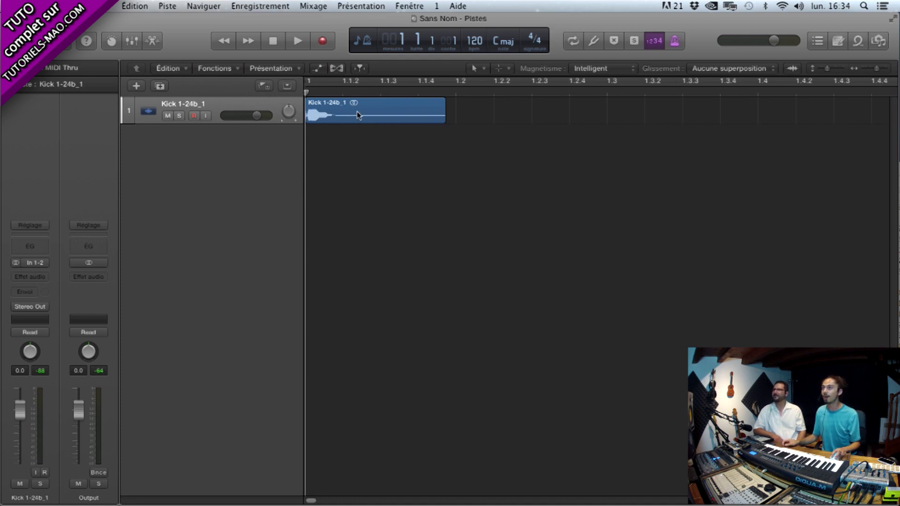
left_click(361, 114)
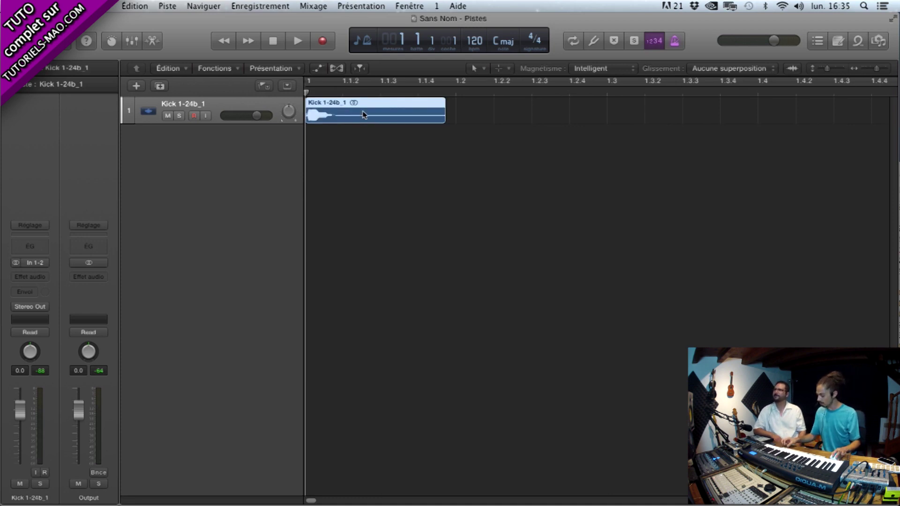
key("super+u")
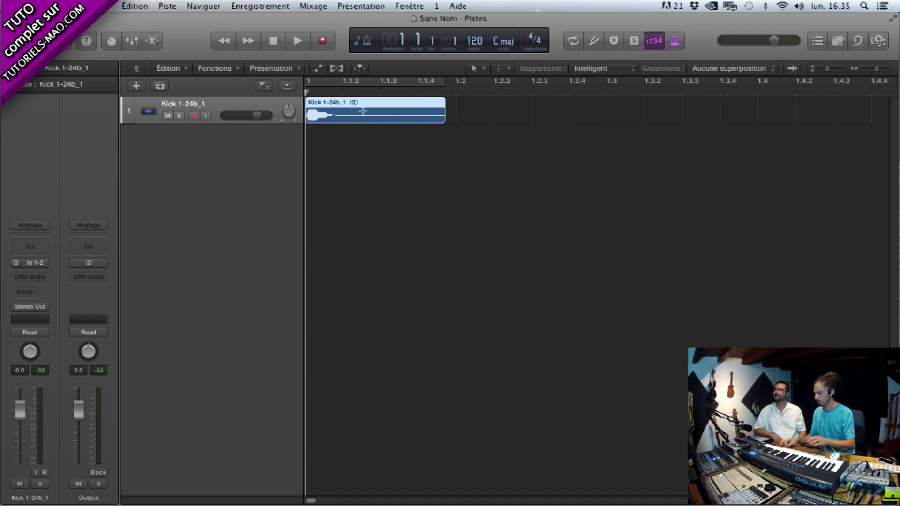
key("c")
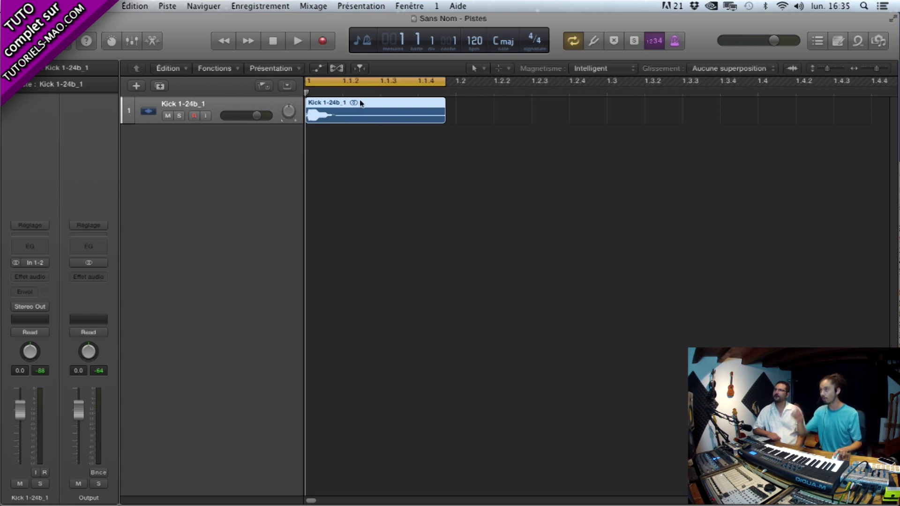
key("c")
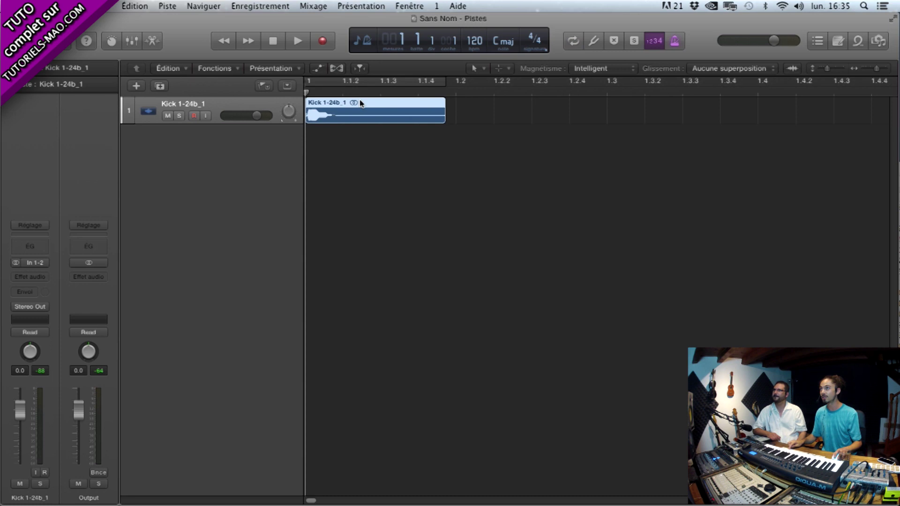
key("c")
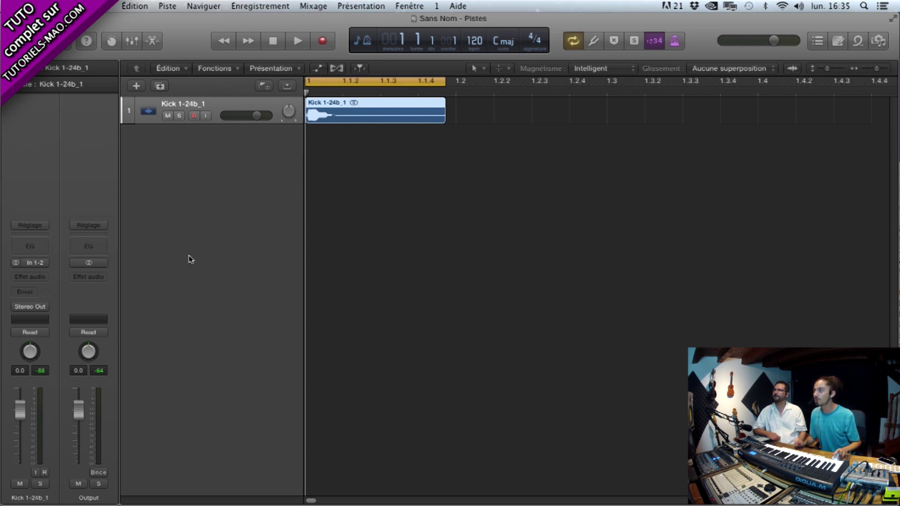
Insert a stereo Tuner effect on the kick audio track and move its window clear of the region.
left_click(30, 277)
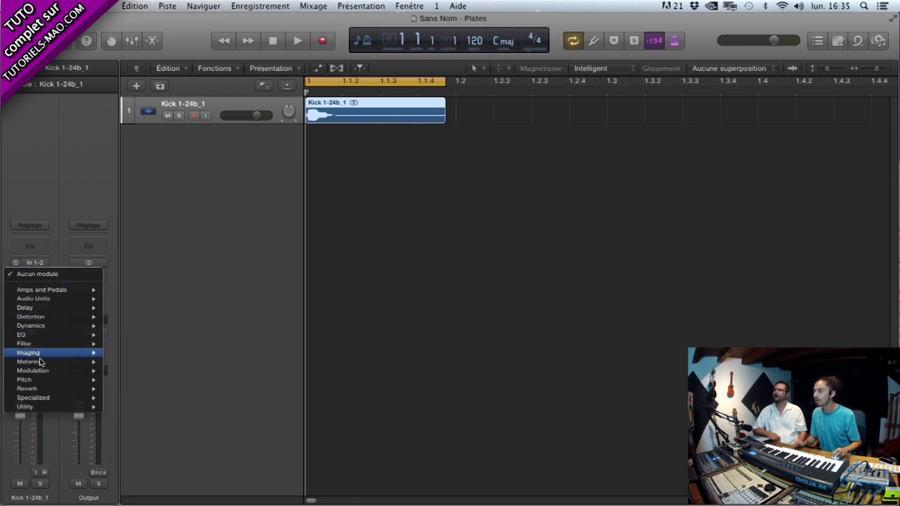
mouse_move(42, 363)
mouse_move(185, 398)
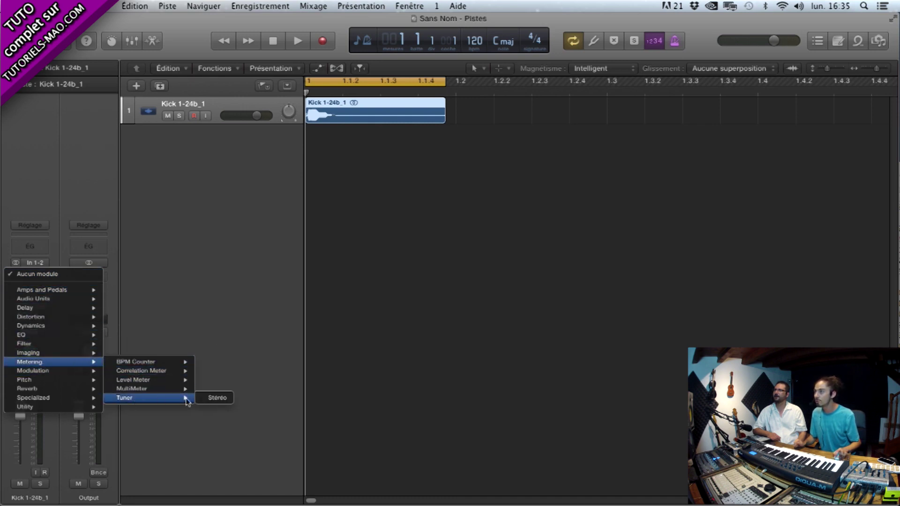
left_click(213, 399)
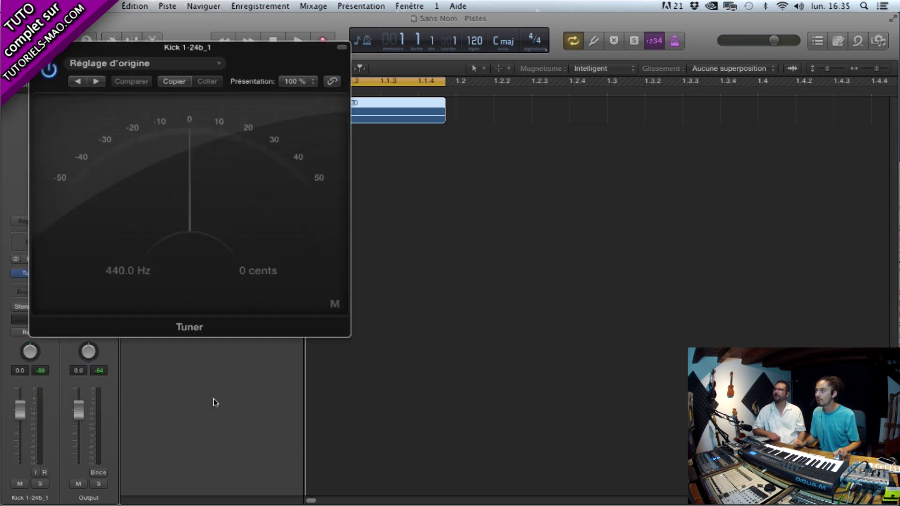
left_click_drag(156, 47, 618, 185)
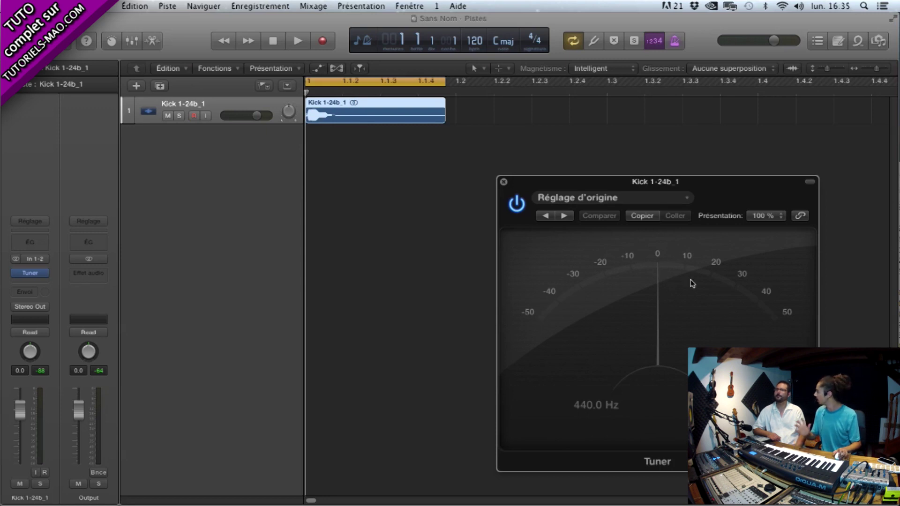
Shorten the cycle range to end at about 1.1.3, loop the kick to check its pitch on the Tuner, and close the Tuner.
key("space")
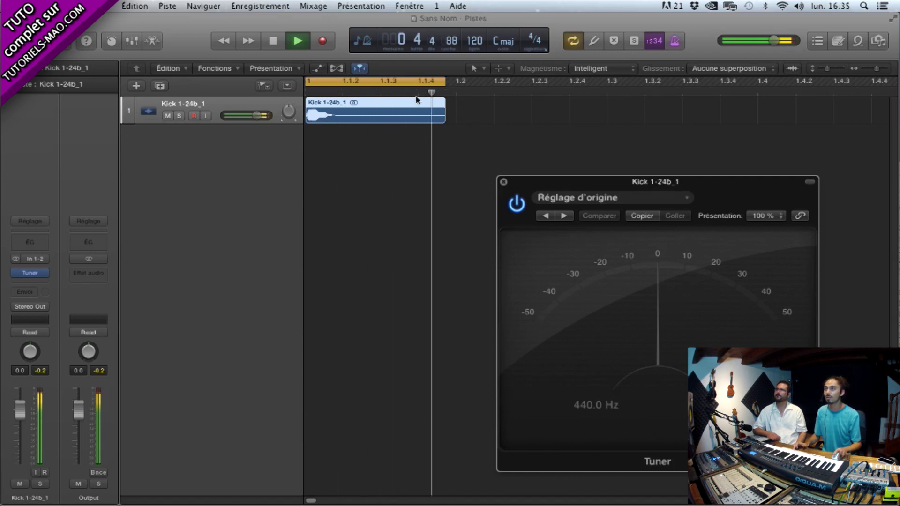
key("space")
left_click(444, 84)
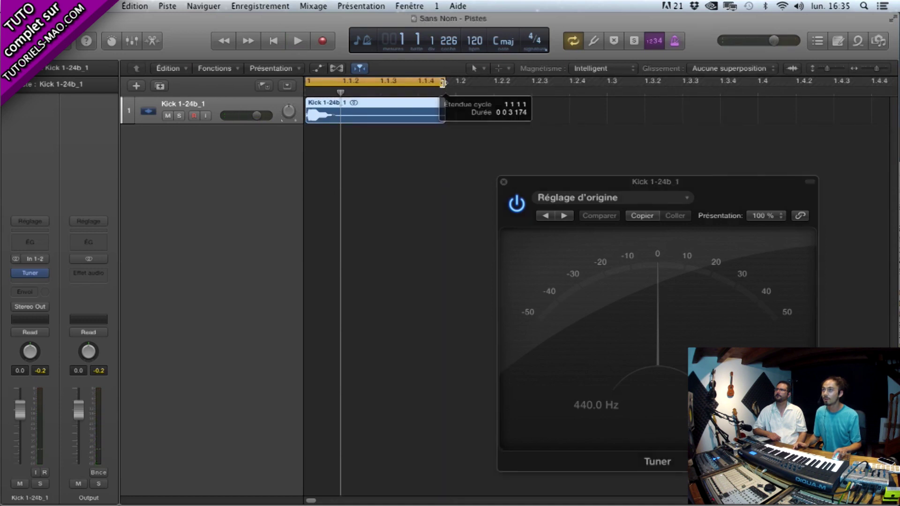
left_click_drag(444, 83, 380, 82)
key("space")
left_click(671, 299)
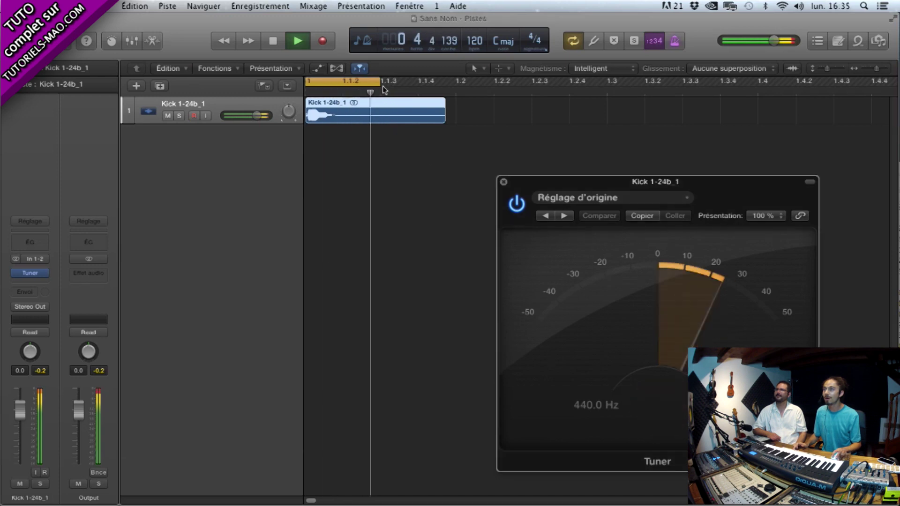
key("space")
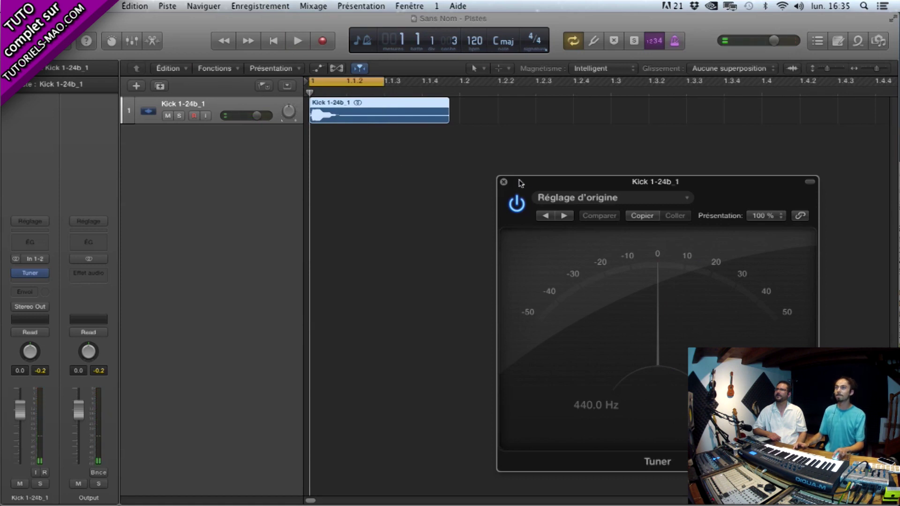
left_click(504, 182)
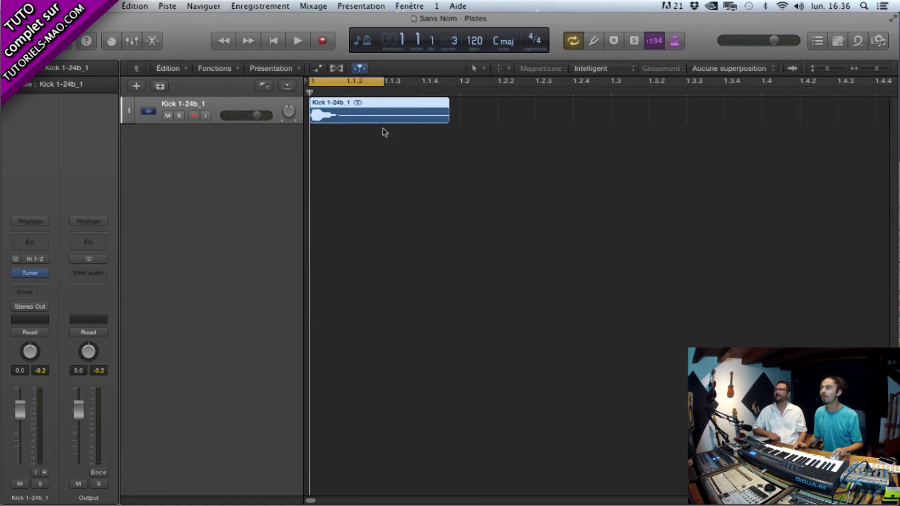
Convert the kick region into a new sampler track, creating zones from regions, named Kick 1-24b_1, with trigger notes C-2 to G8.
right_click(353, 114)
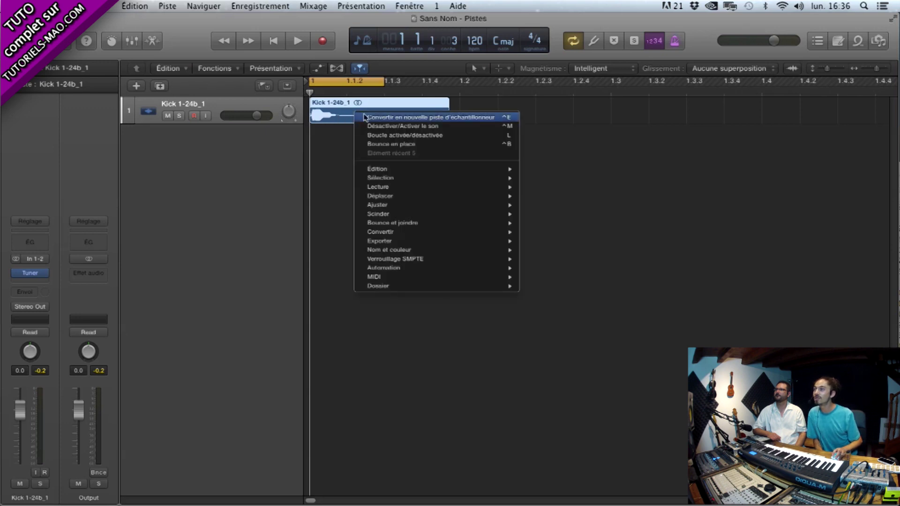
mouse_move(416, 233)
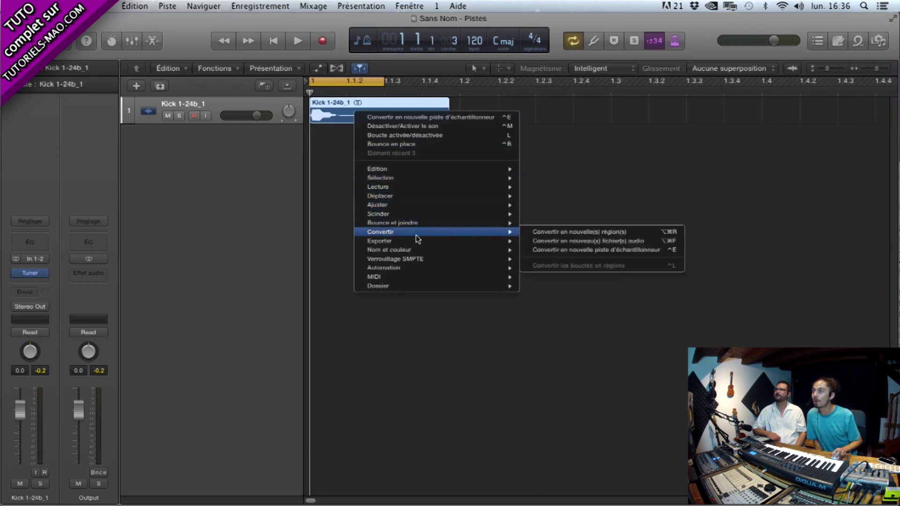
left_click(603, 252)
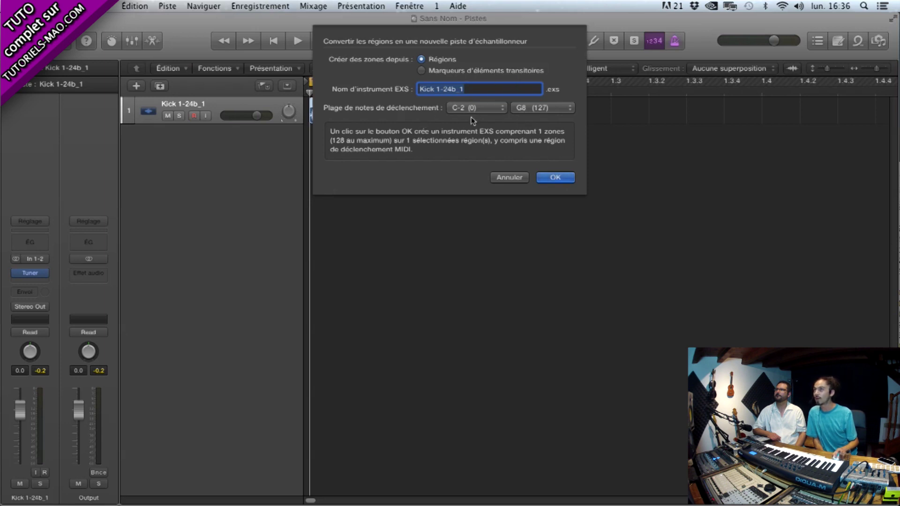
left_click(555, 177)
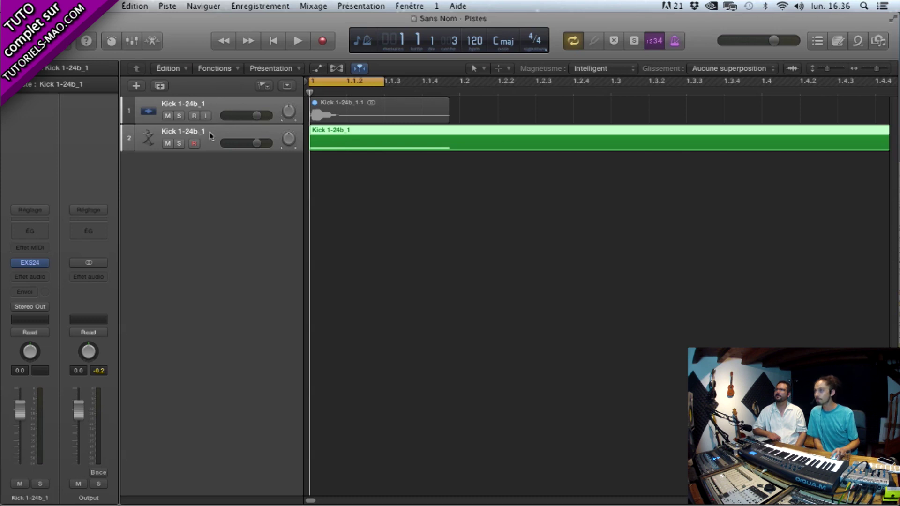
Select the new kick sampler track and open its EXS24 instrument window.
left_click(210, 136)
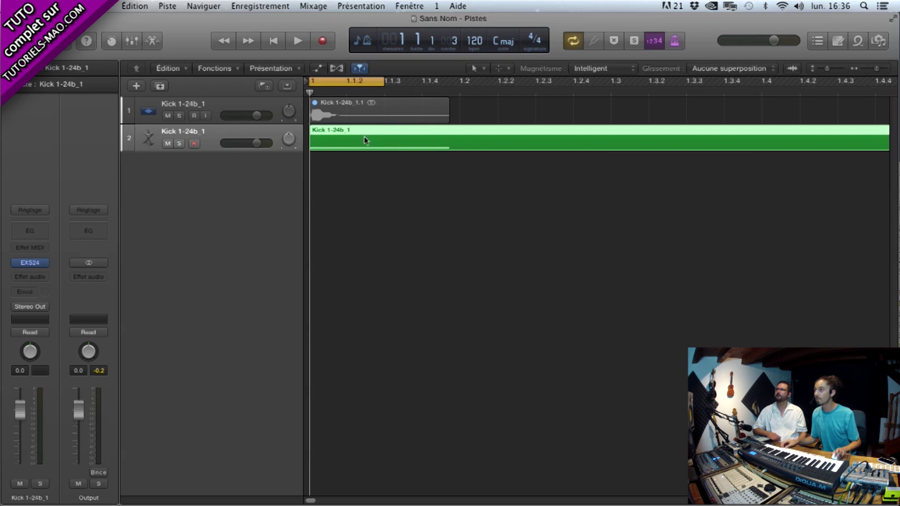
key("super+Left")
key("super+Left")
left_click(212, 135)
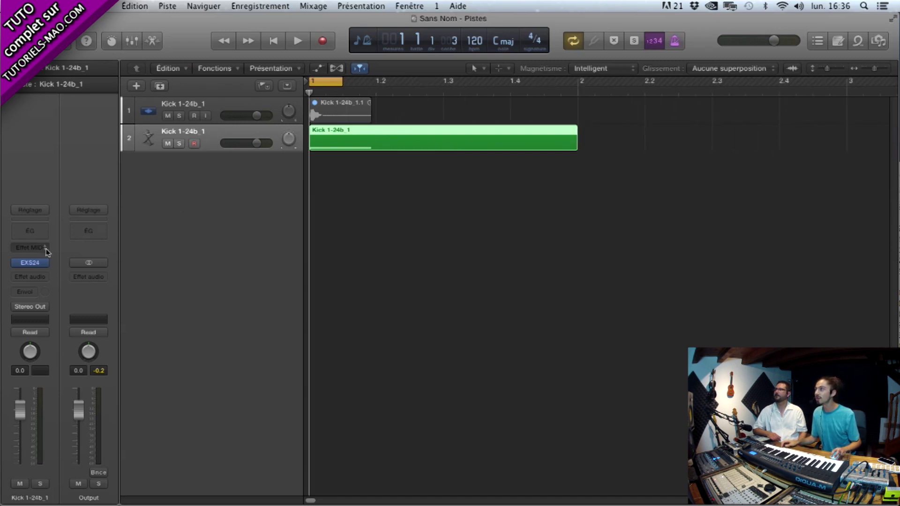
left_click(31, 264)
left_click_drag(237, 47, 380, 84)
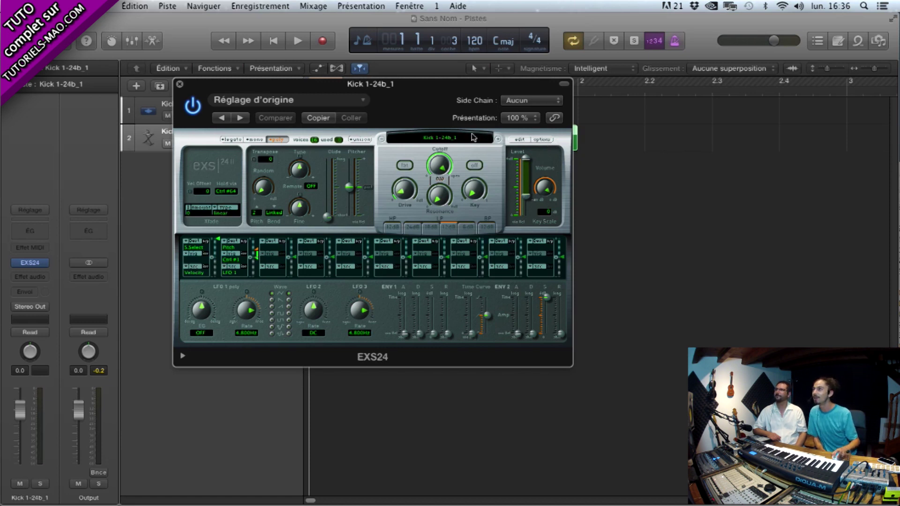
Check in the advanced preferences that Afficher les outils avancés and Édition avancée are enabled.
left_click(96, 5)
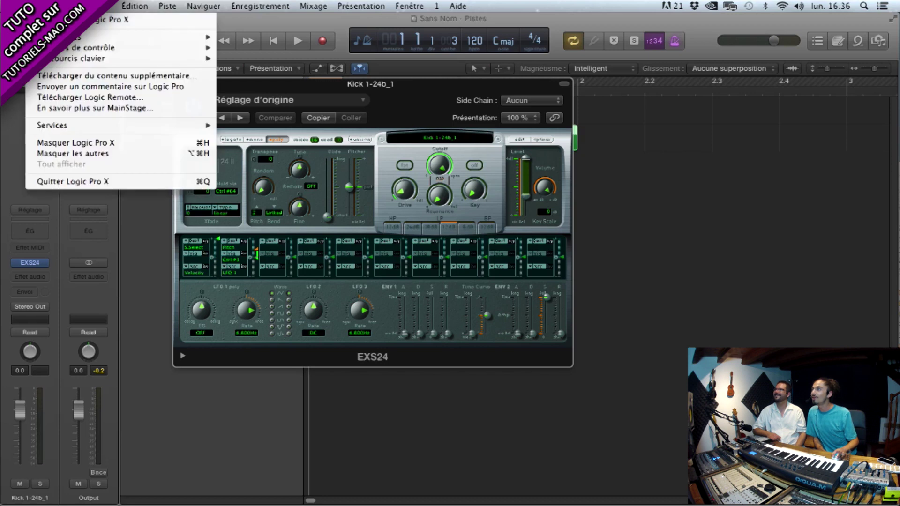
mouse_move(141, 36)
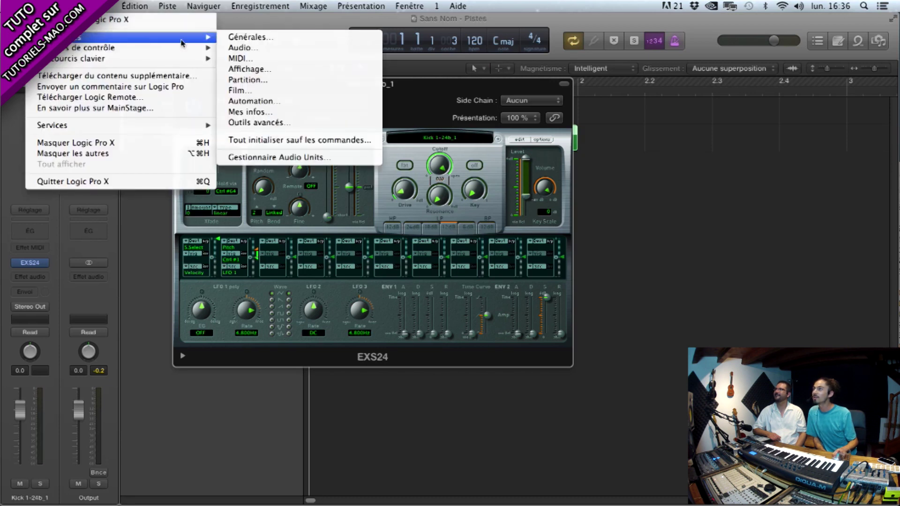
left_click(270, 123)
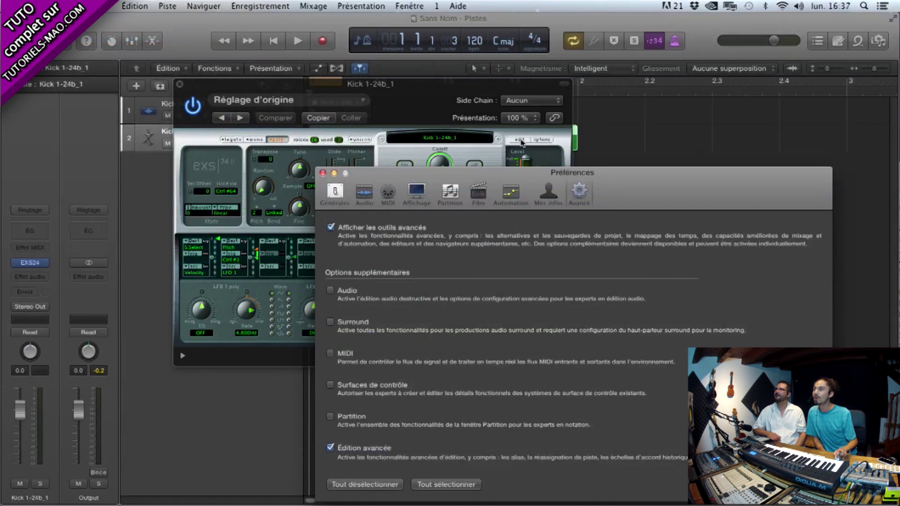
left_click_drag(424, 177, 365, 106)
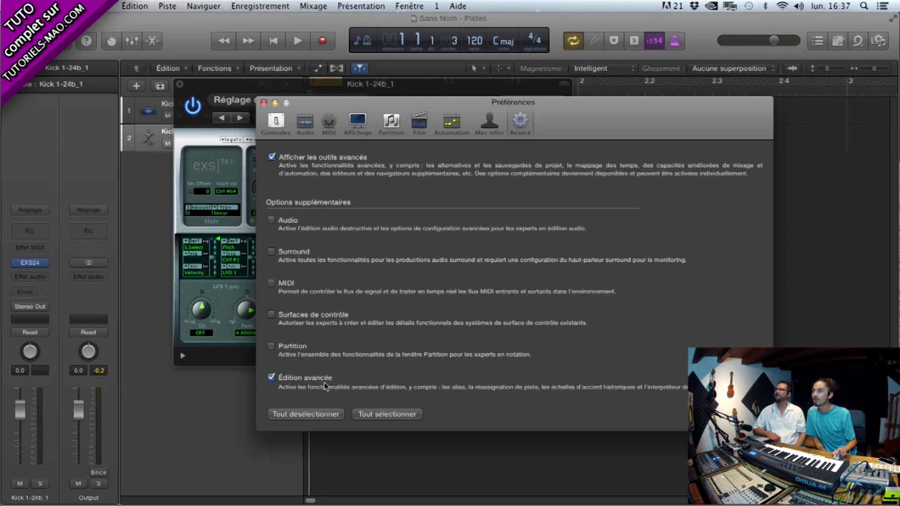
left_click_drag(552, 106, 556, 163)
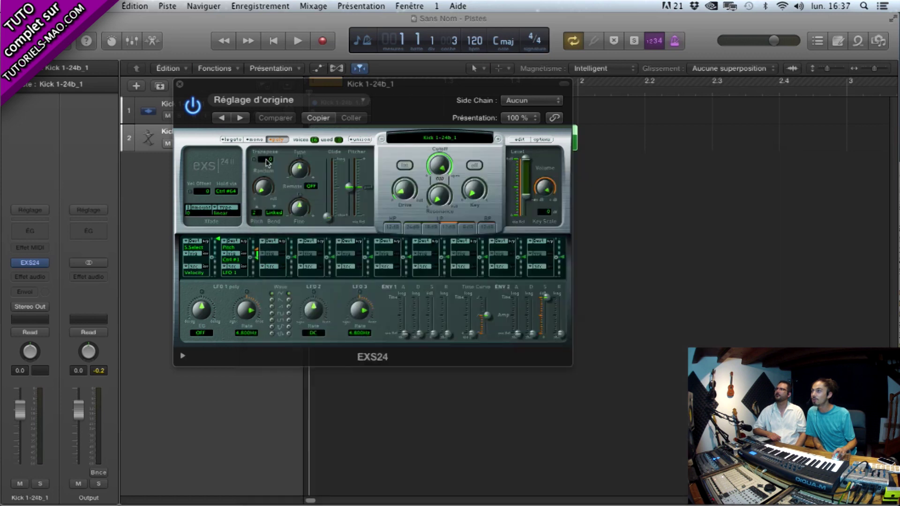
Open the kick sampler's instrument editor and set the root note of its zone to C#0.
left_click(266, 159)
left_click_drag(410, 85, 393, 67)
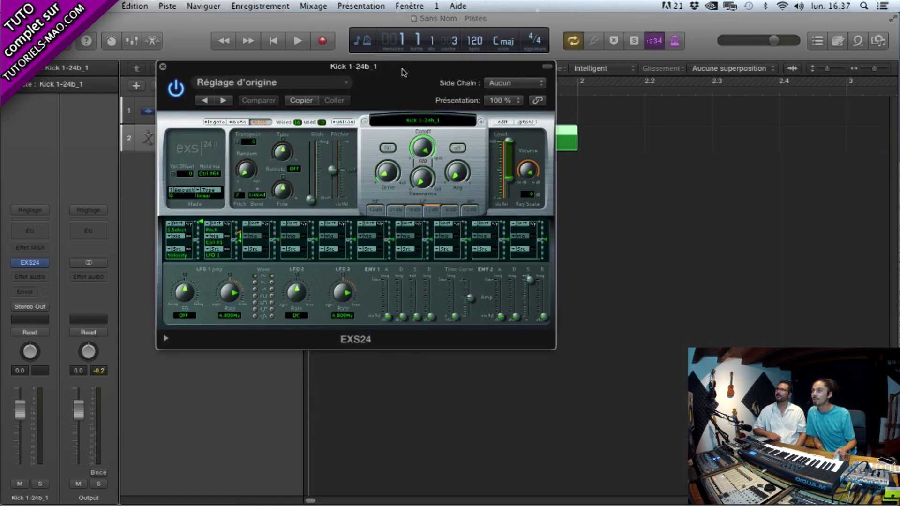
left_click(503, 122)
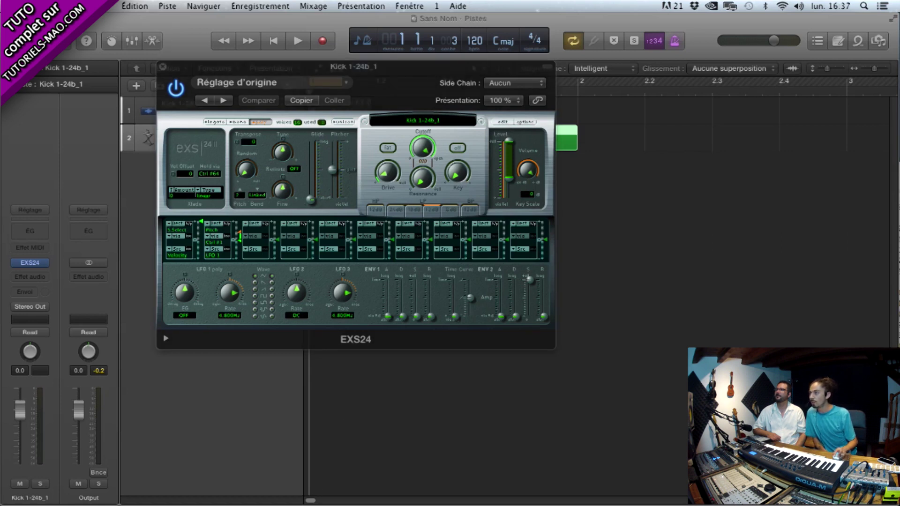
left_click_drag(347, 333, 434, 84)
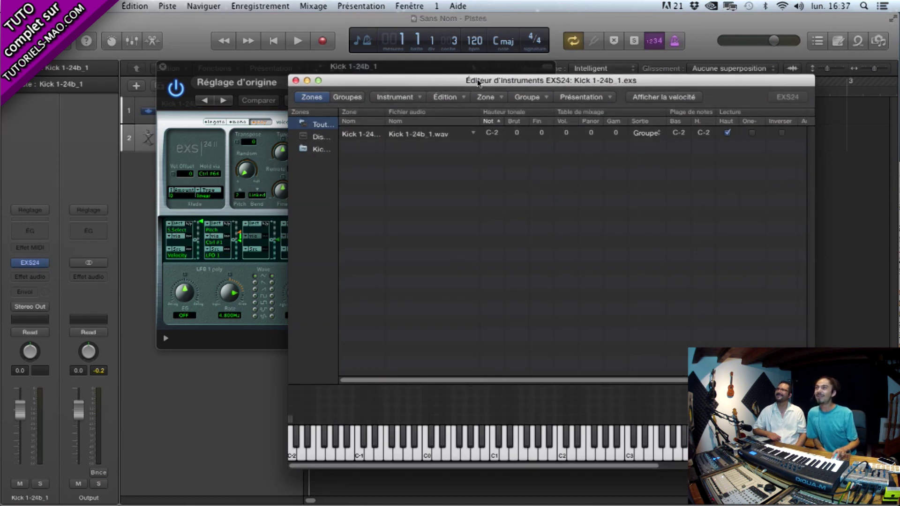
double_click(492, 134)
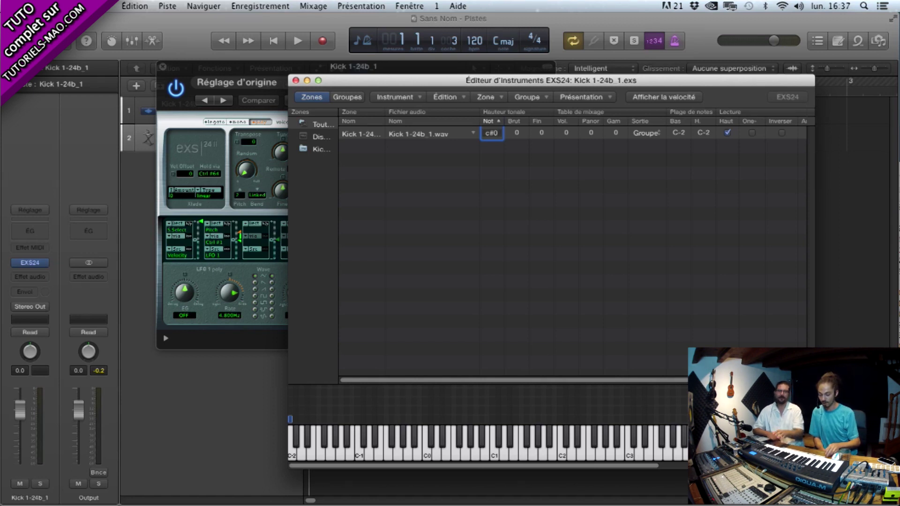
key("Return")
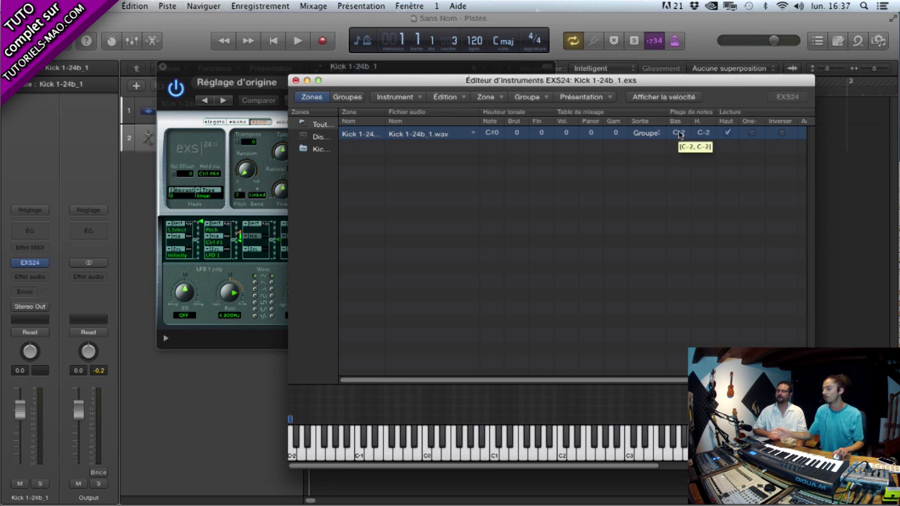
Extend the kick zone's key range up to G8, then close the instrument editor and save the changes to Kick 1-24b_1.exs.
left_click_drag(695, 130, 697, 9)
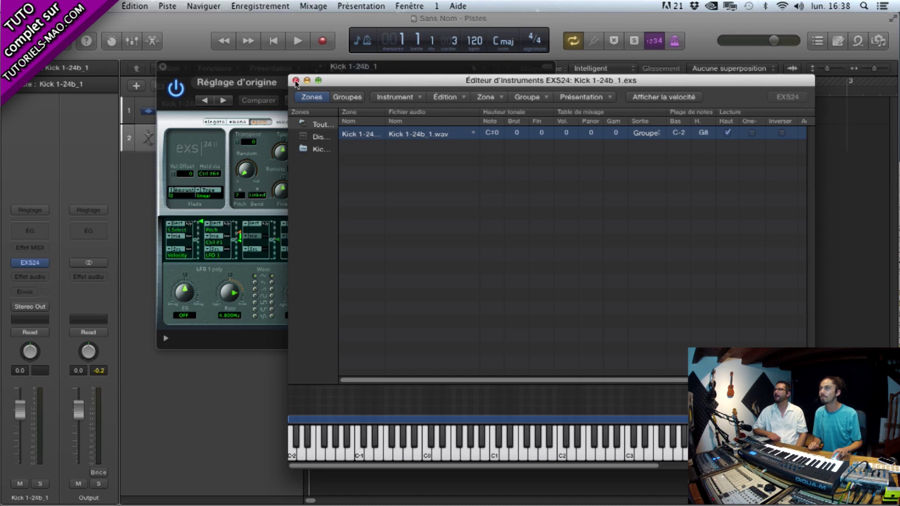
left_click(296, 80)
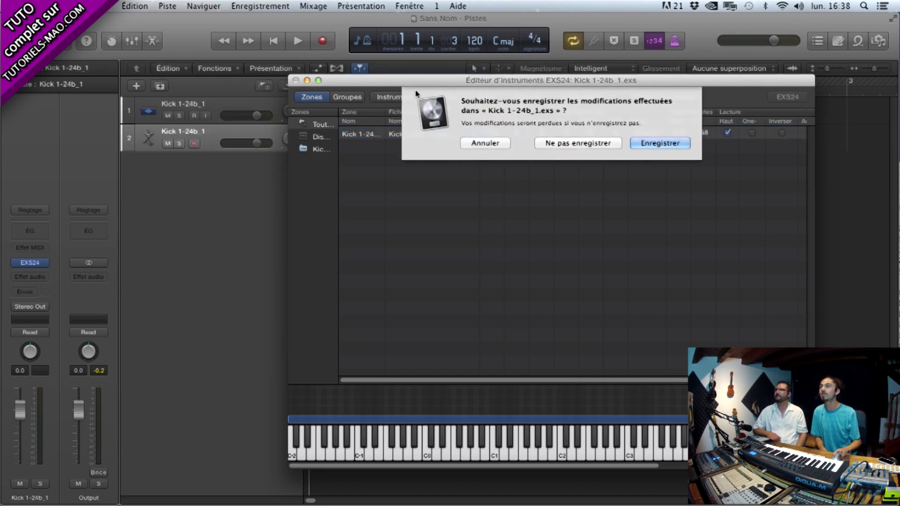
left_click(659, 143)
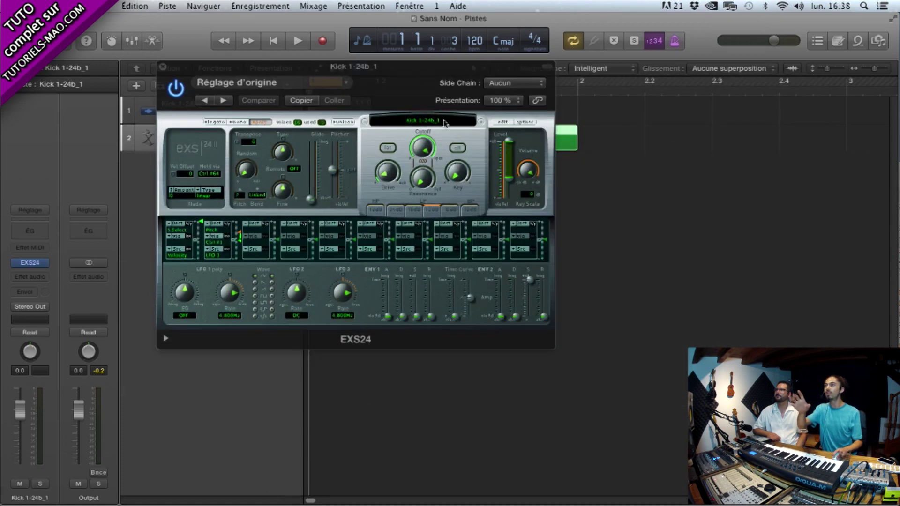
Look through the EXS24's list of available instruments without changing the loaded one, and close the plug-in window.
left_click(440, 124)
mouse_move(432, 220)
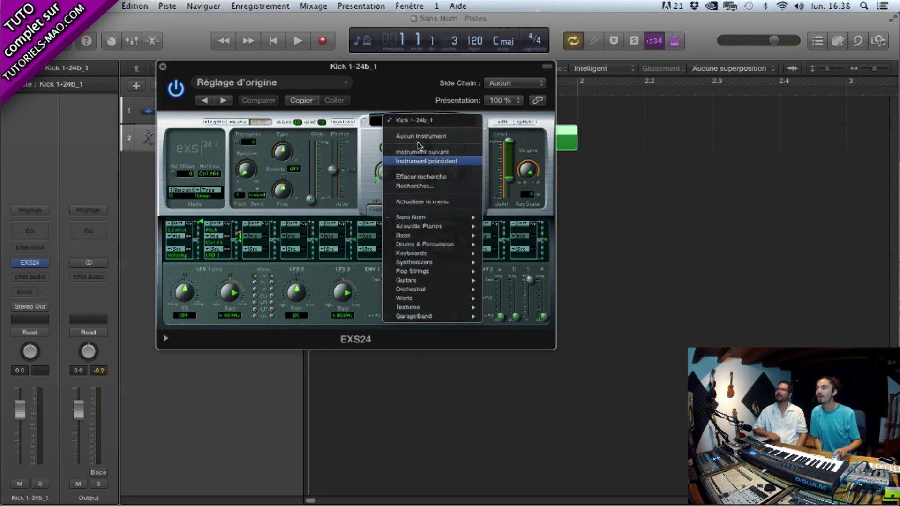
left_click(411, 73)
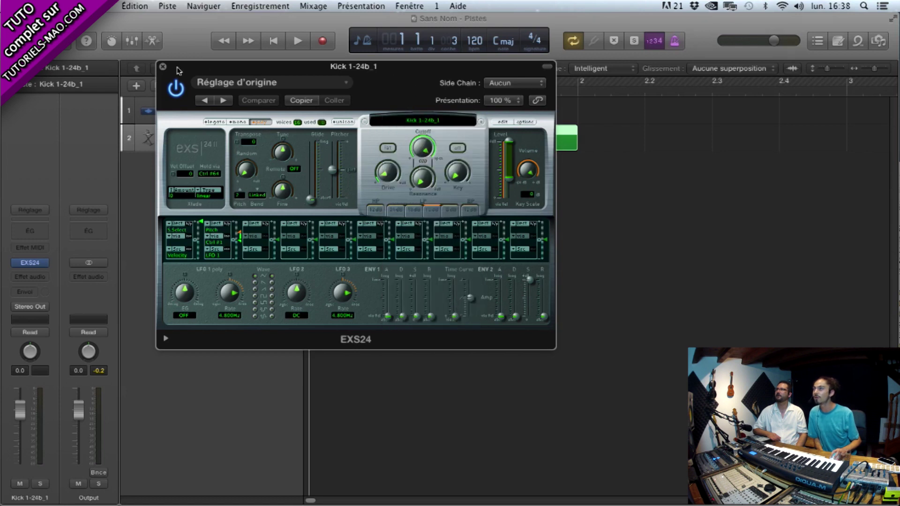
left_click(163, 66)
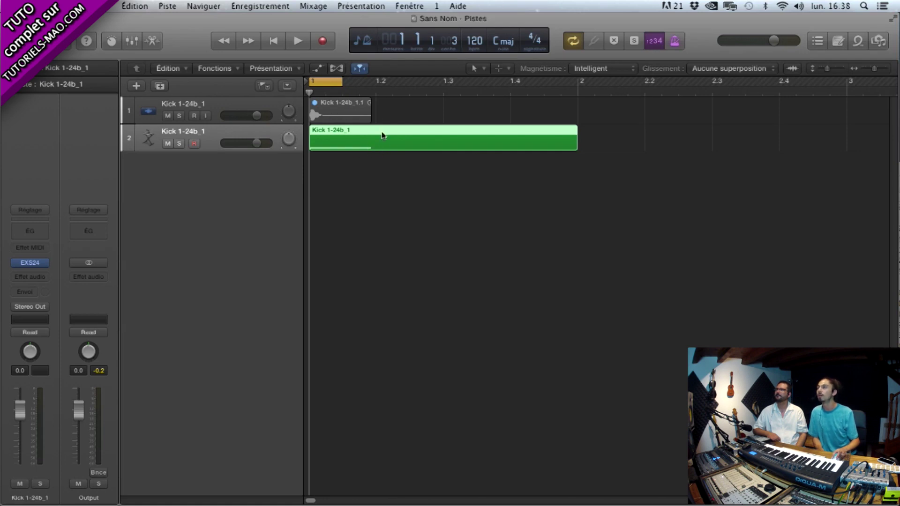
Delete the C-2 trigger note from the kick's MIDI region in the piano roll and close the editor.
double_click(358, 142)
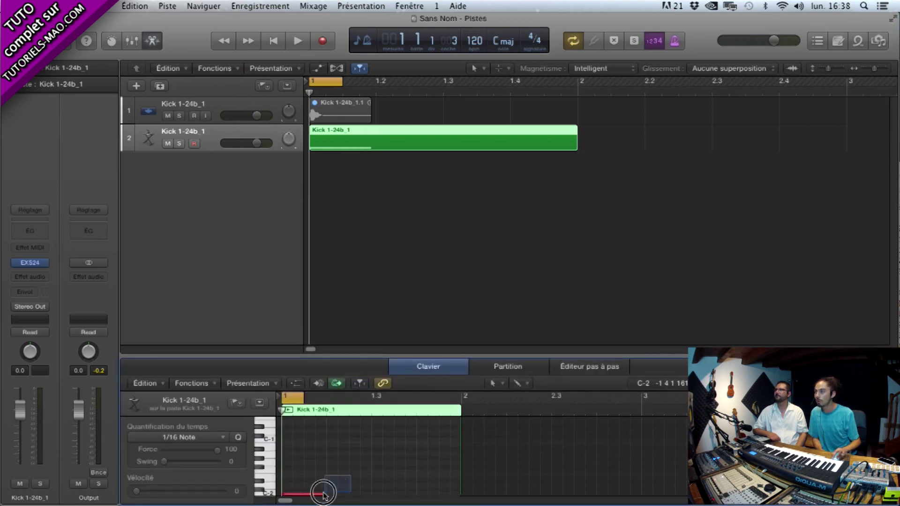
left_click(314, 493)
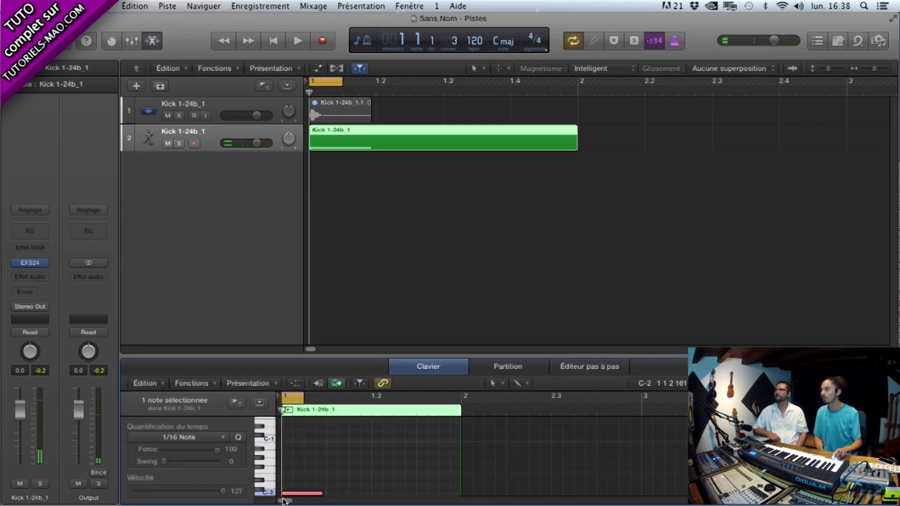
key("Delete")
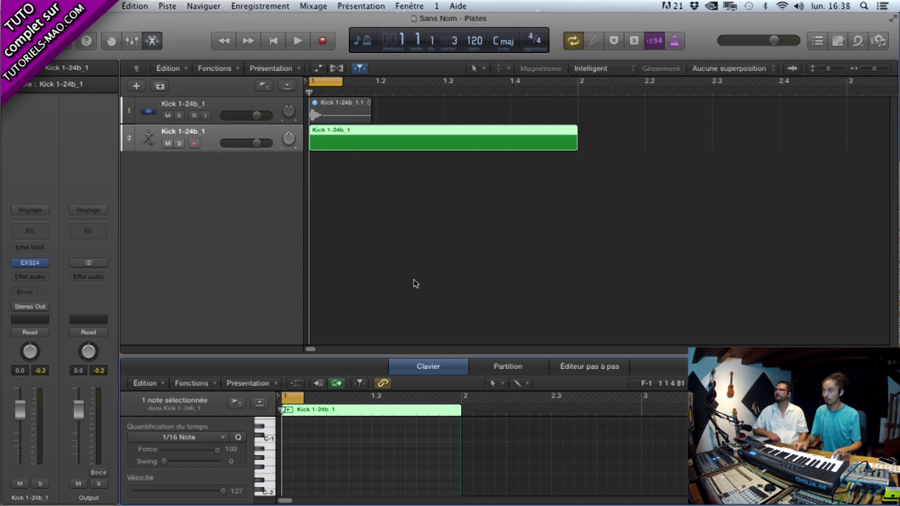
key("e")
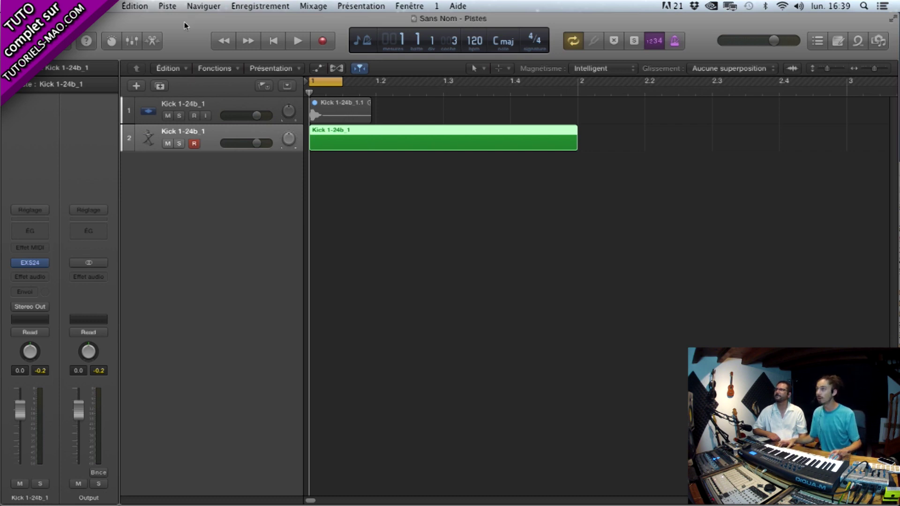
Import Snare.wav from the SAMPLES G ROSS folder onto the first audio track at bar 1, over the kick region.
key("super+Tab")
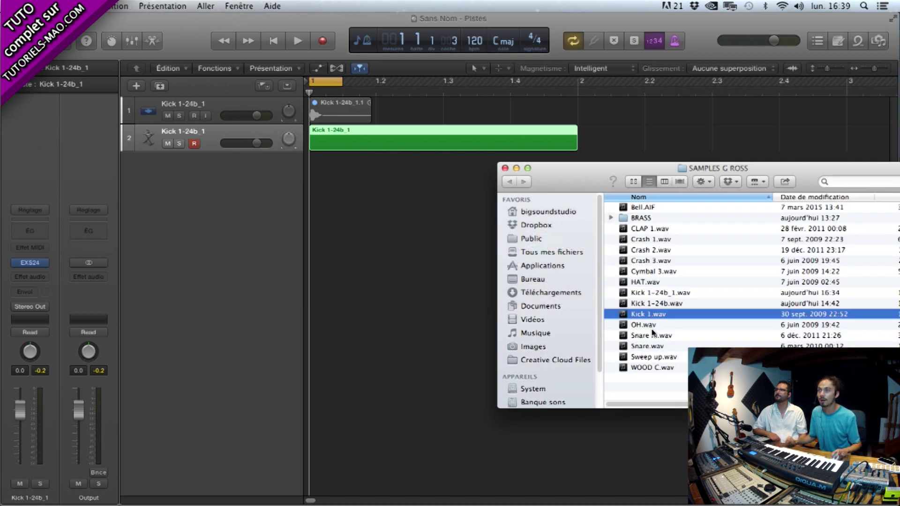
left_click(648, 347)
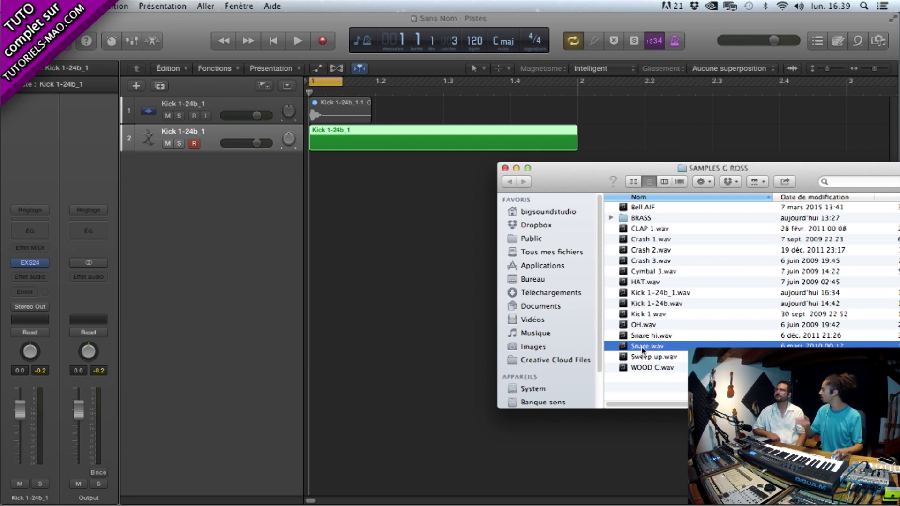
left_click_drag(646, 349, 328, 115)
left_click(373, 313)
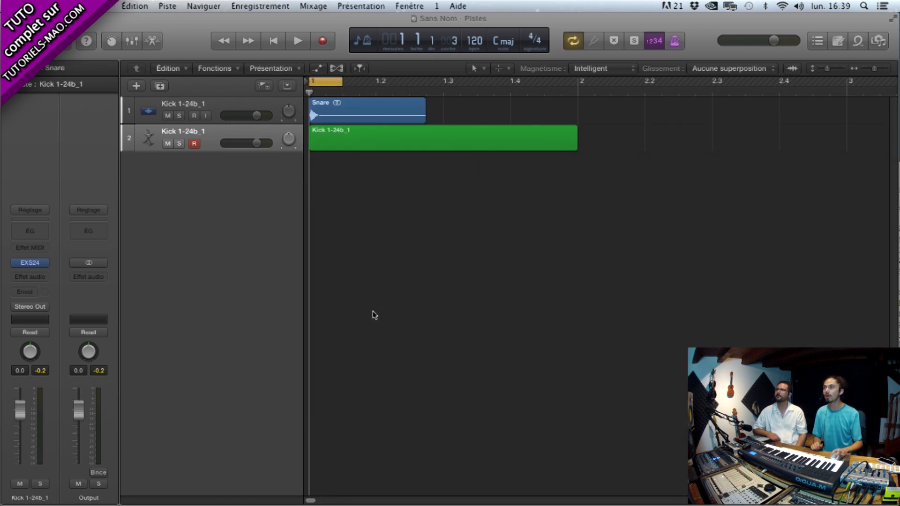
Solo the audio track, extend the cycle range to 1.2, and play the snare with the Tuner open to check its pitch.
left_click(179, 115)
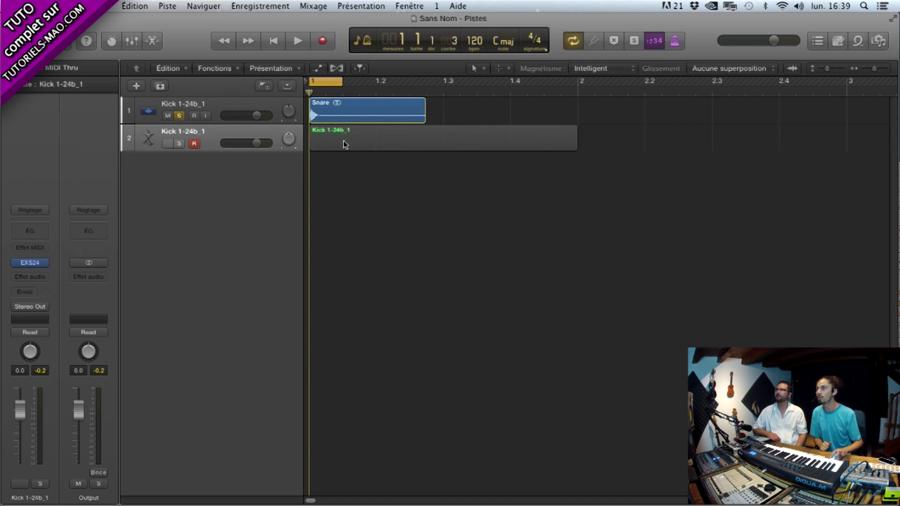
left_click_drag(342, 85, 375, 85)
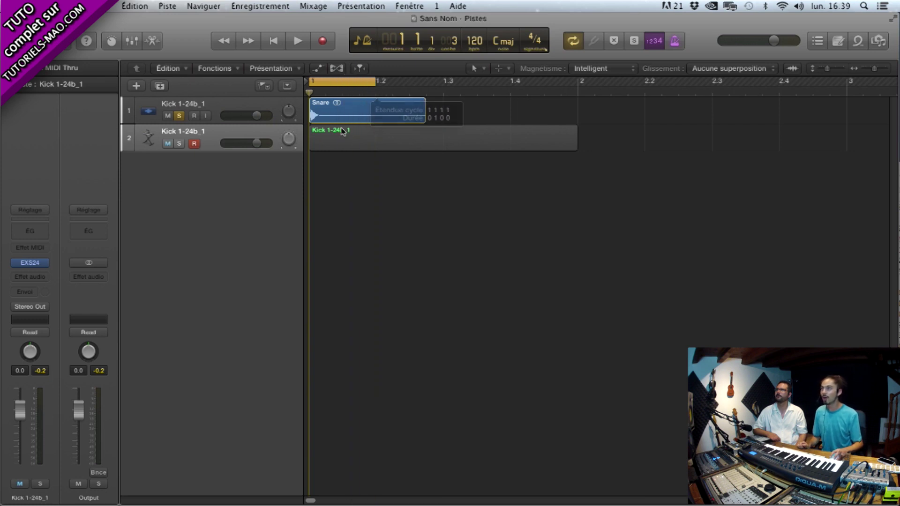
left_click(228, 108)
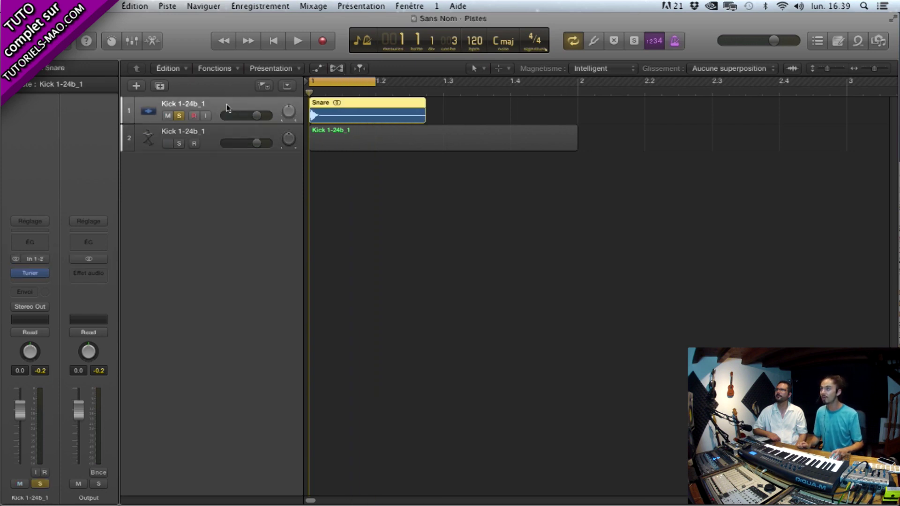
left_click(31, 273)
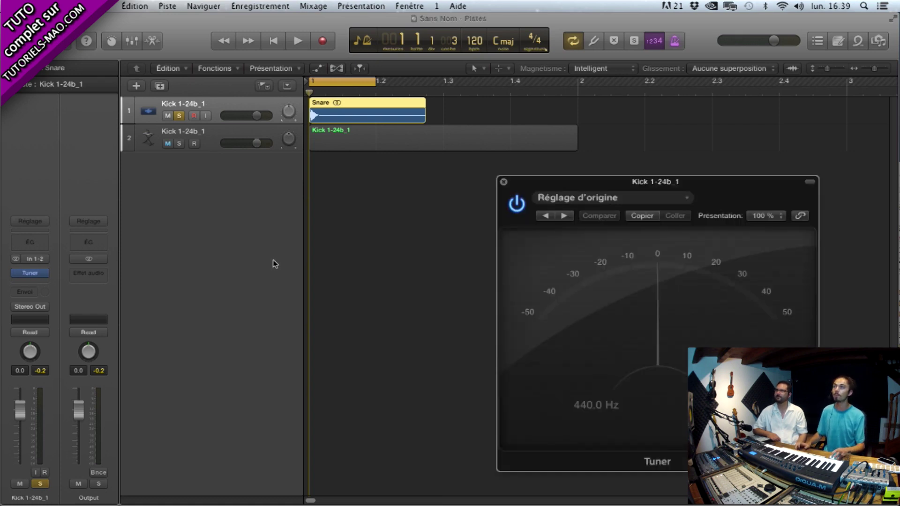
key("space")
key("space")
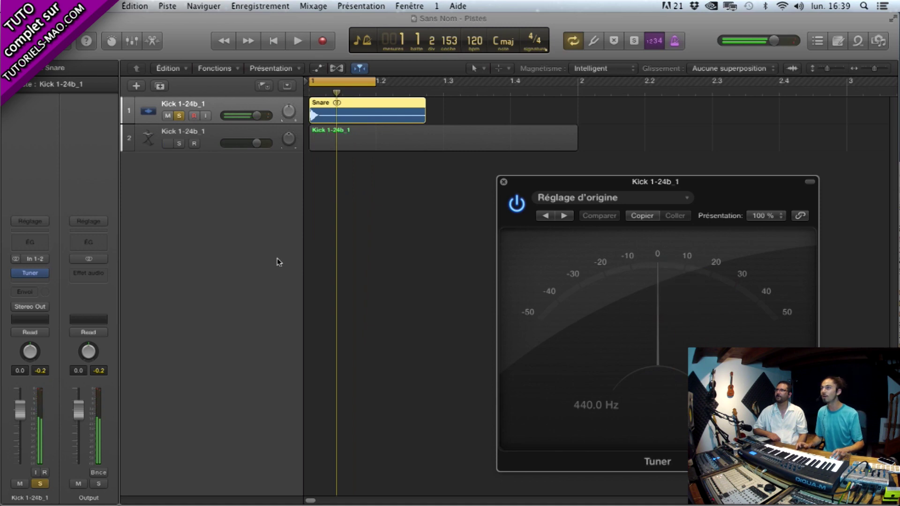
Convert the snare region into a new sampler track named Snare, with zones from regions and trigger notes C-2 to G8, and unsolo the audio track.
right_click(354, 117)
mouse_move(395, 237)
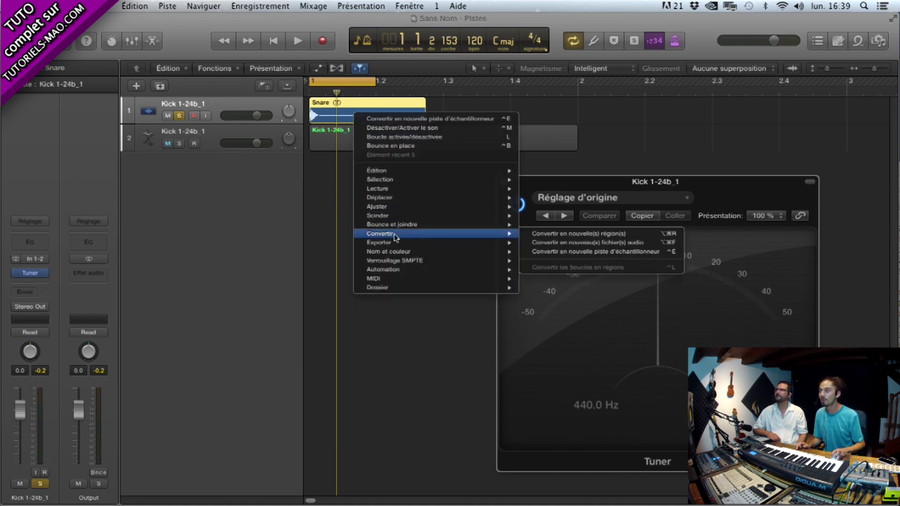
left_click(589, 253)
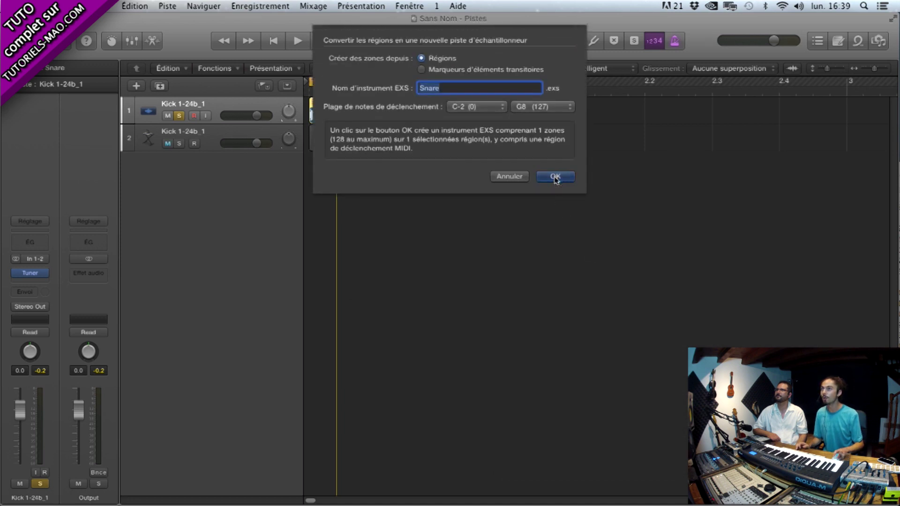
left_click(555, 176)
left_click(505, 184)
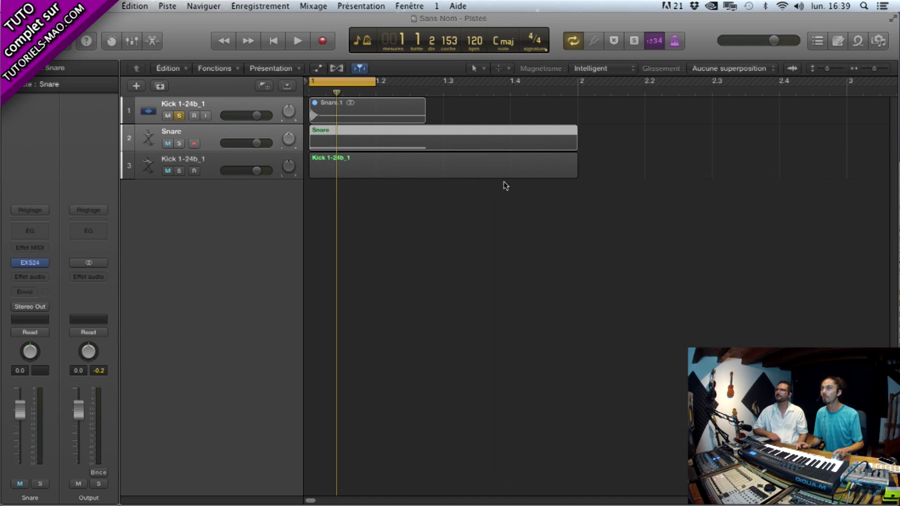
left_click(179, 116)
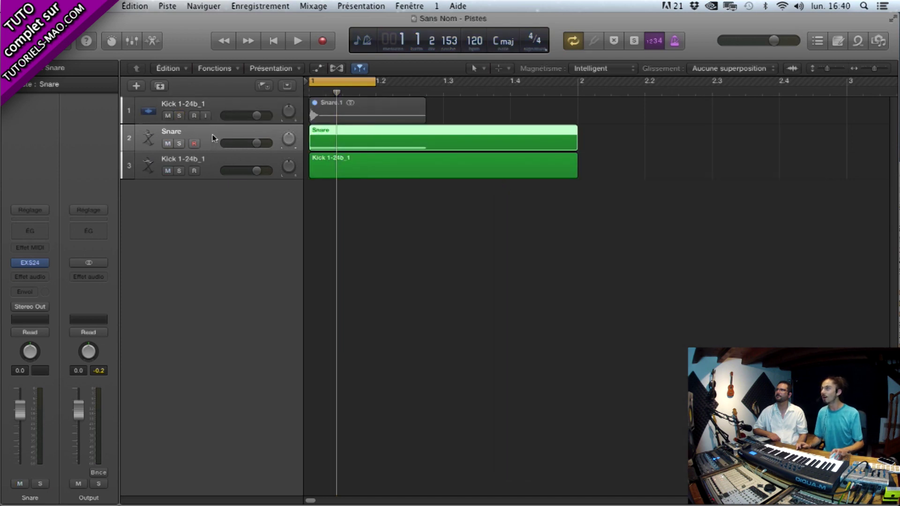
Open the Snare track's EXS24 instrument editor and set the root note of the snare zone to C#2.
left_click(30, 262)
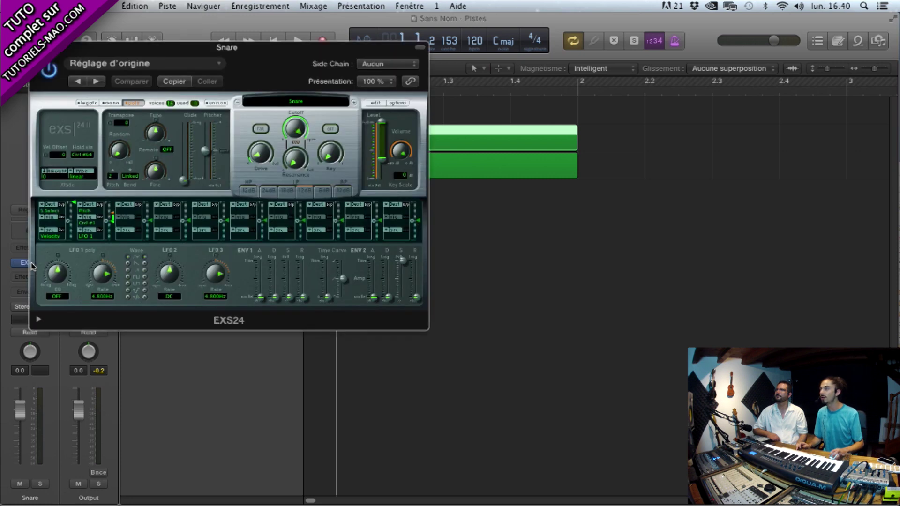
left_click(374, 103)
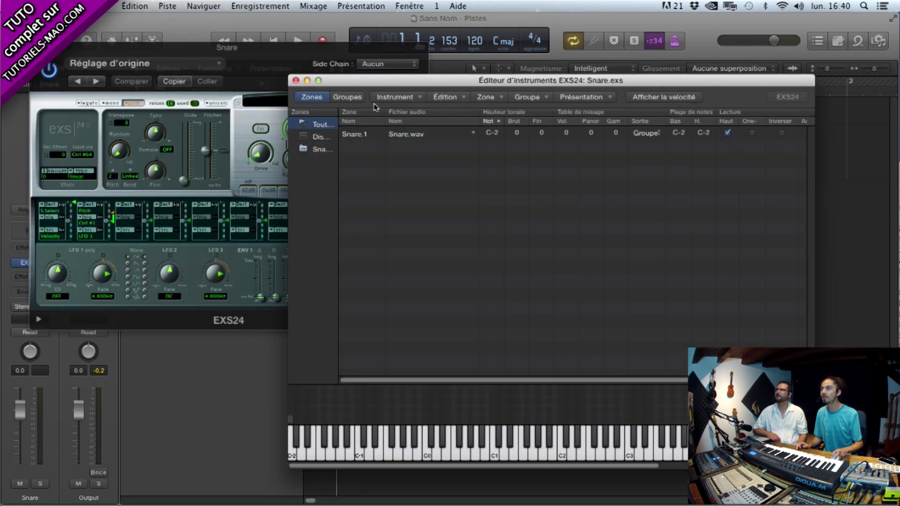
double_click(496, 135)
type("c#")
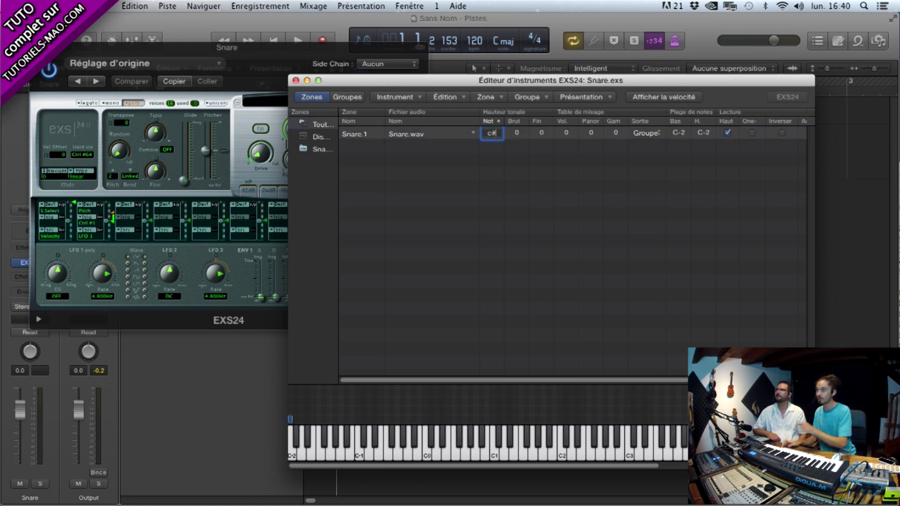
type("2")
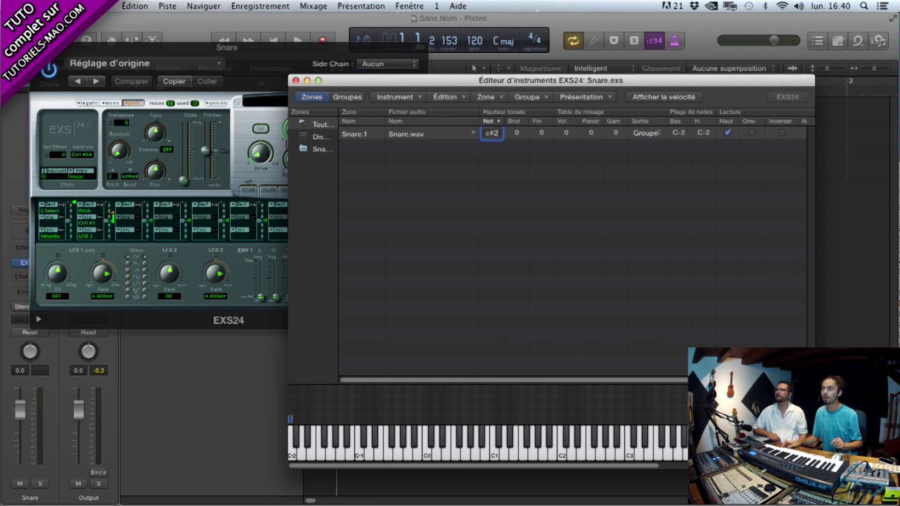
key("Return")
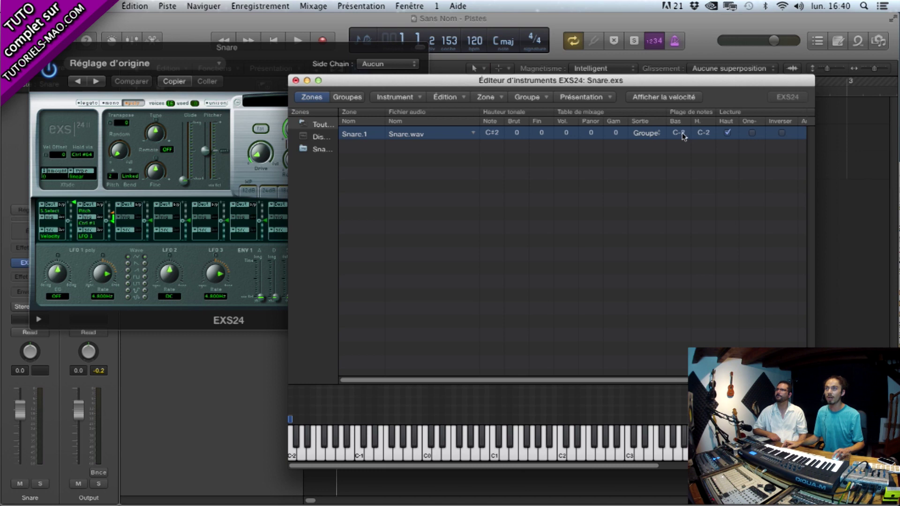
Extend the snare zone's key range up to G8, then close the instrument editor and save the changes to Snare.exs.
left_click_drag(702, 133, 706, 9)
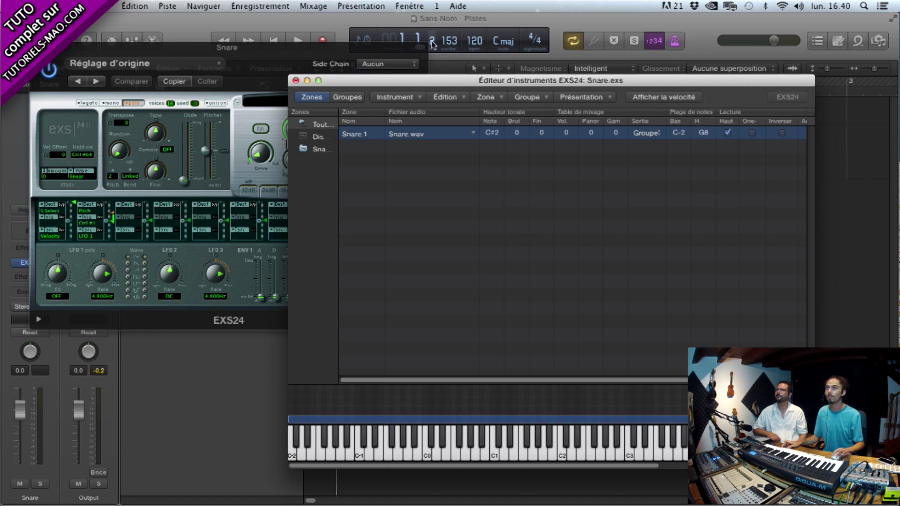
left_click(296, 80)
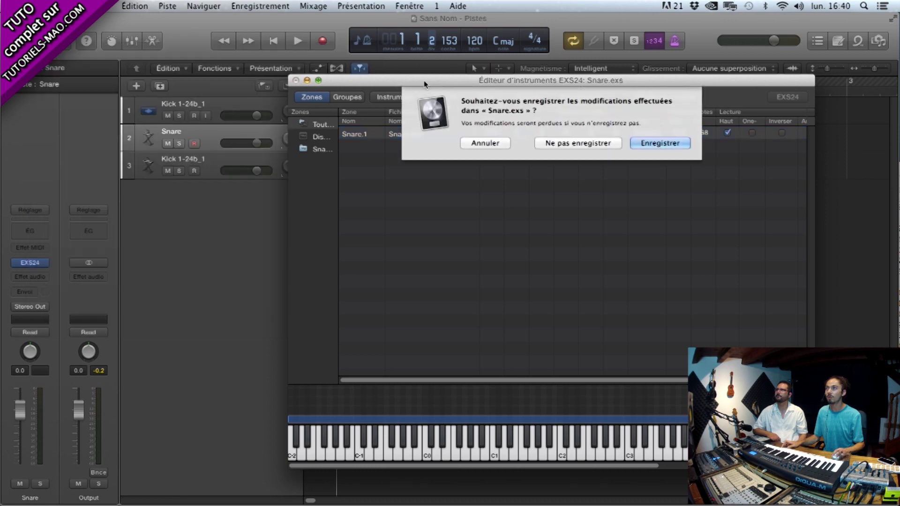
left_click(653, 143)
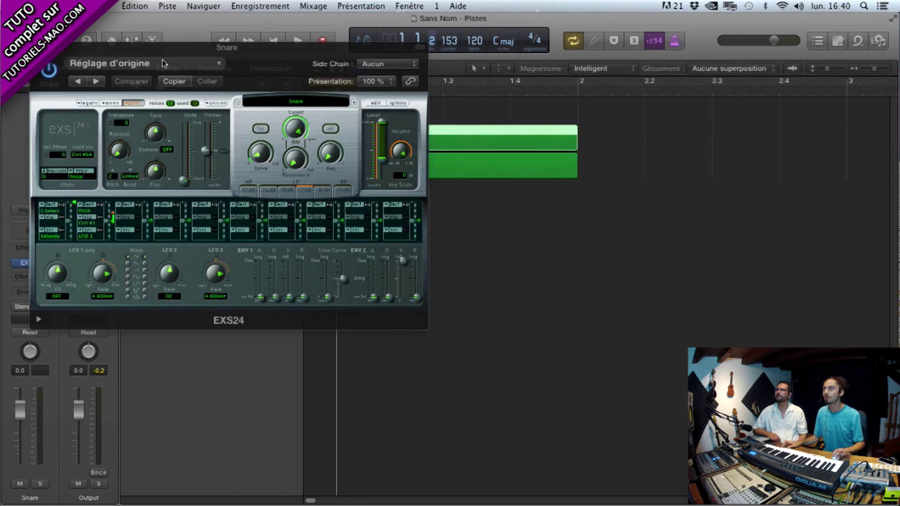
Delete the trigger note from the Snare MIDI region in the piano roll, then close the editor.
left_click(209, 135)
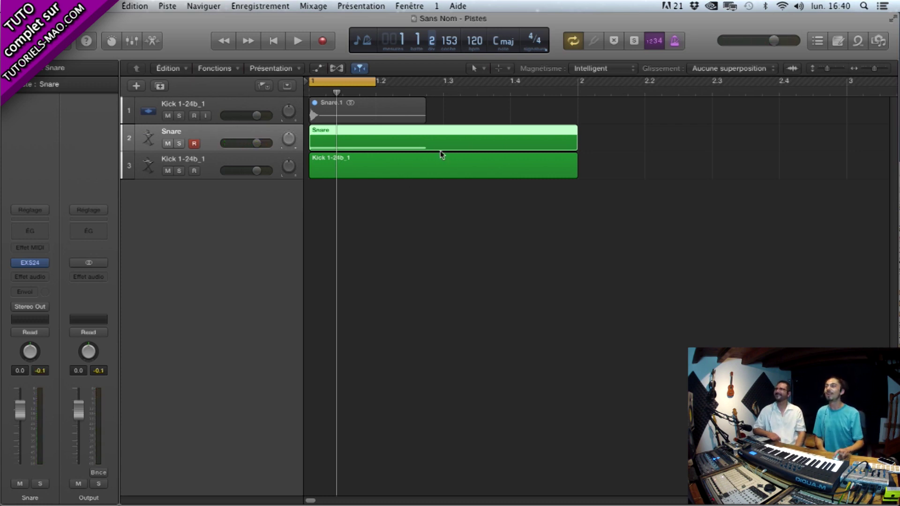
double_click(415, 145)
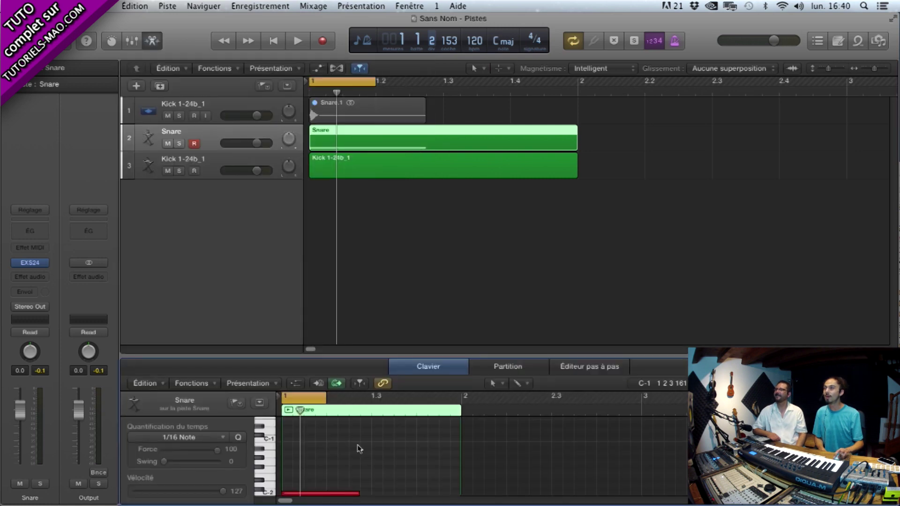
left_click(346, 493)
key("Delete")
key("e")
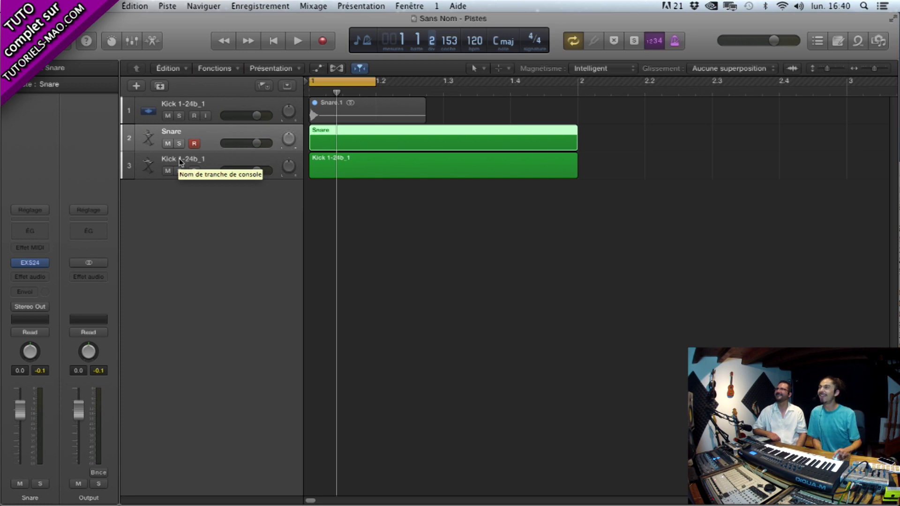
Replace the muted Snare.1 region on the audio track with HAT.wav from the SAMPLES G ROSS folder, placed at bar 1.
left_click_drag(481, 114, 320, 112)
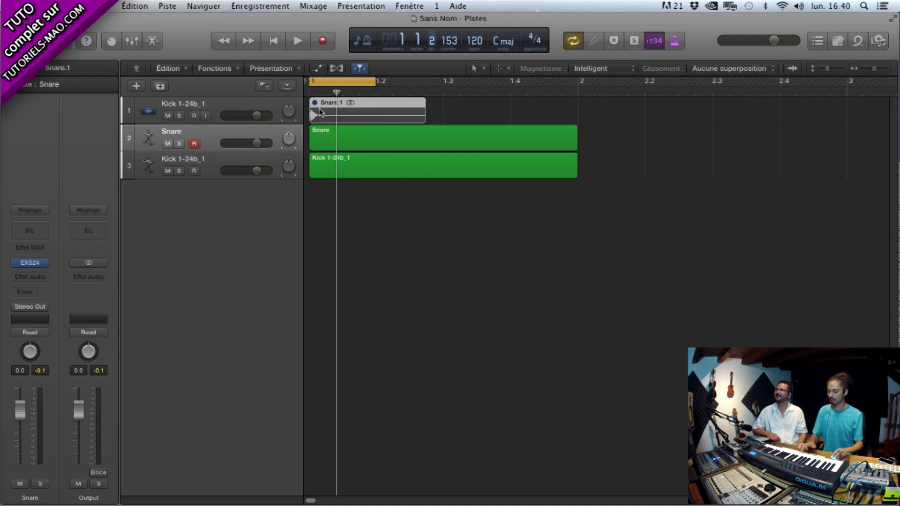
key("Delete")
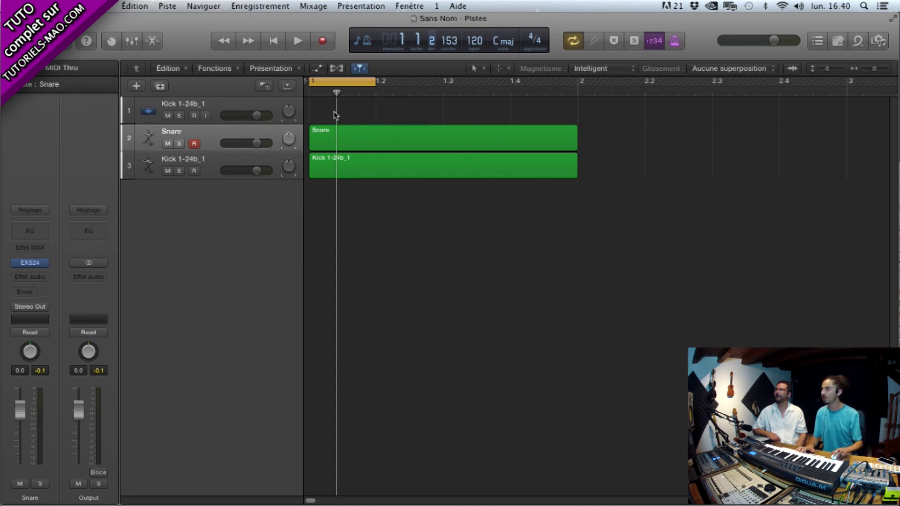
key("super+Tab")
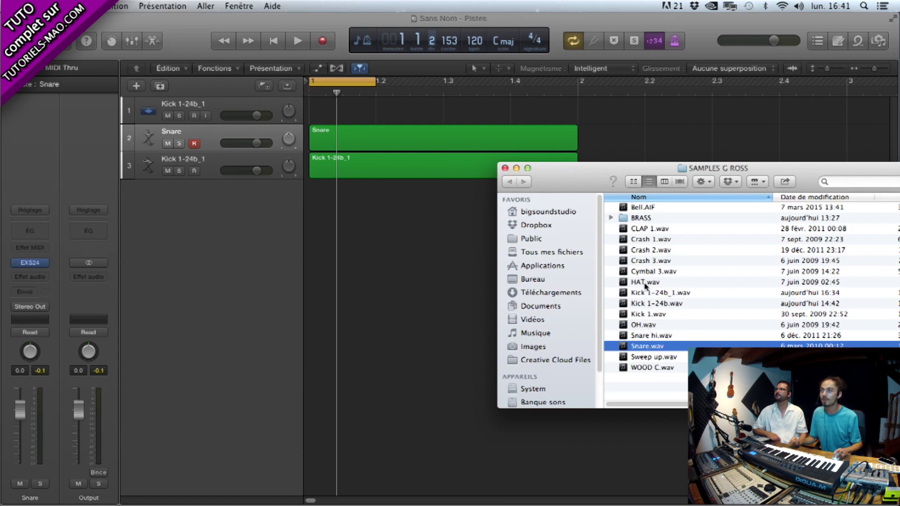
left_click_drag(644, 281, 317, 107)
left_click(375, 111)
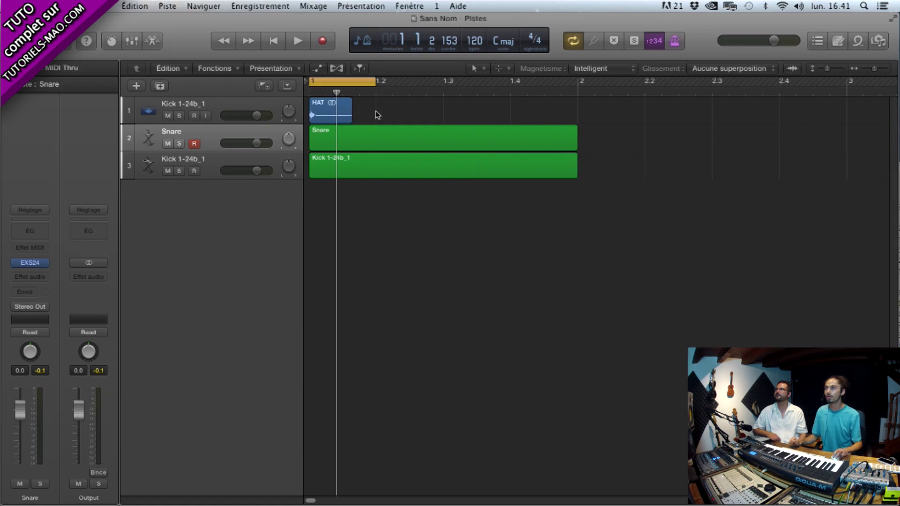
Play the hat on the audio track with the Tuner open to check its pitch, then close the Tuner.
left_click(218, 106)
left_click(30, 273)
key("space")
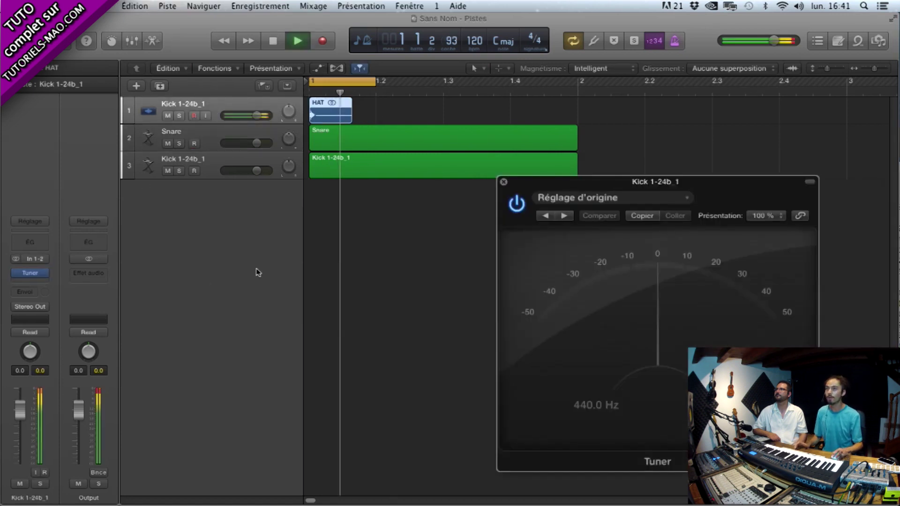
key("space")
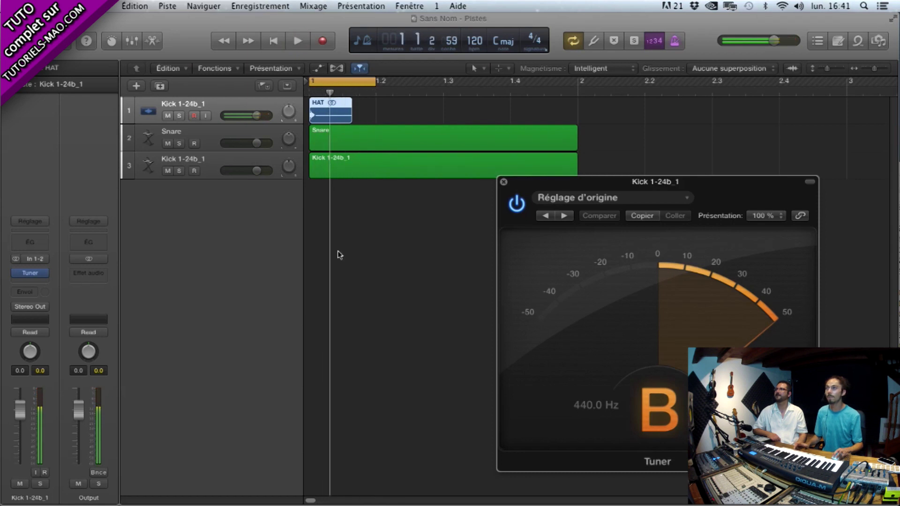
left_click(503, 181)
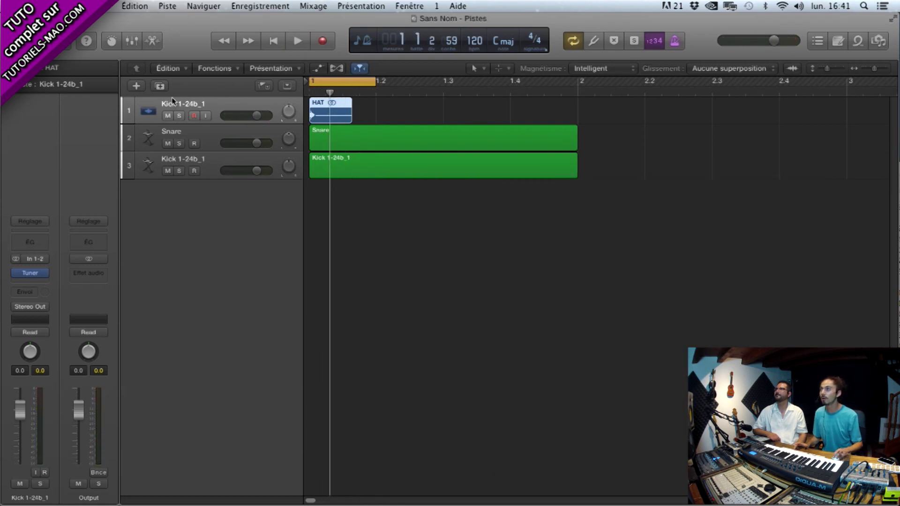
Convert the HAT region into a new sampler track named HAT, with zones from regions and trigger notes C-2 to G8.
right_click(344, 120)
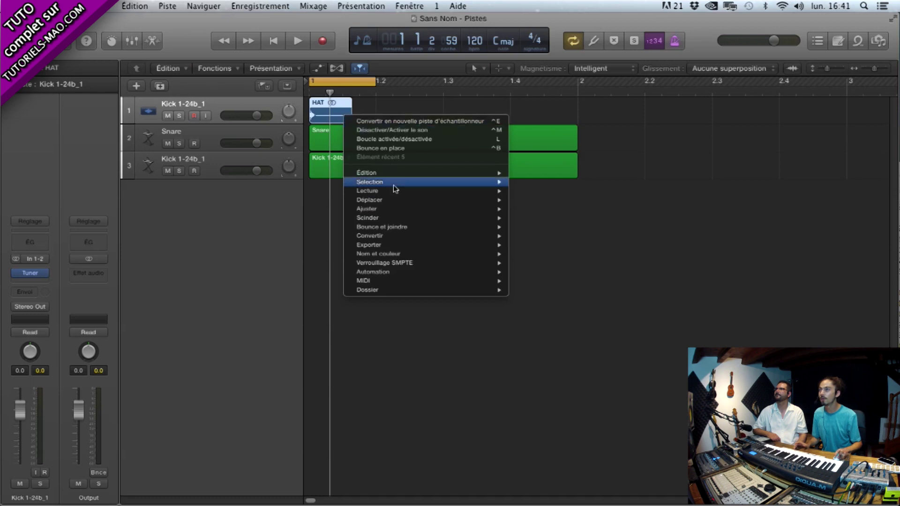
mouse_move(396, 237)
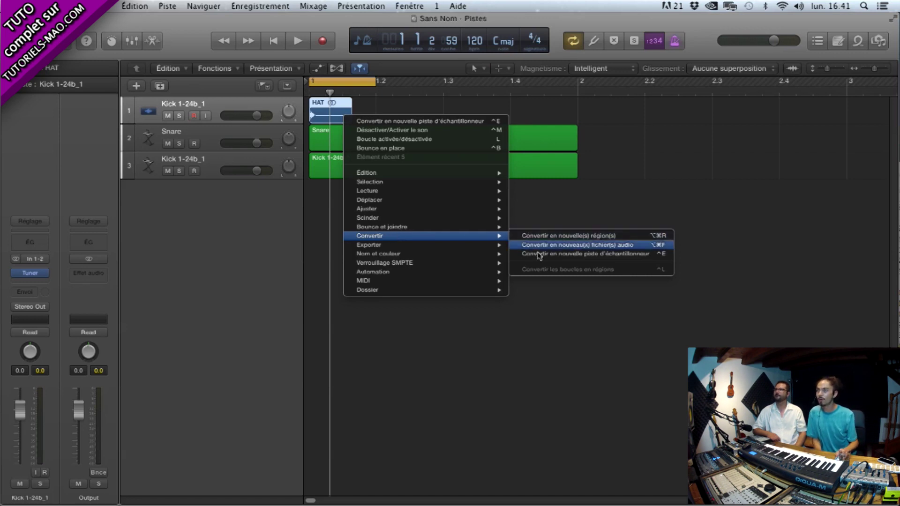
left_click(556, 255)
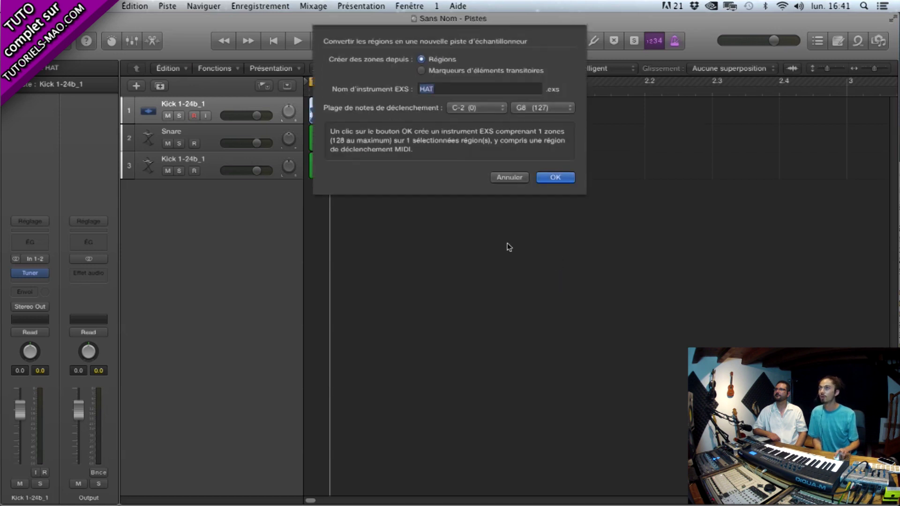
left_click(563, 179)
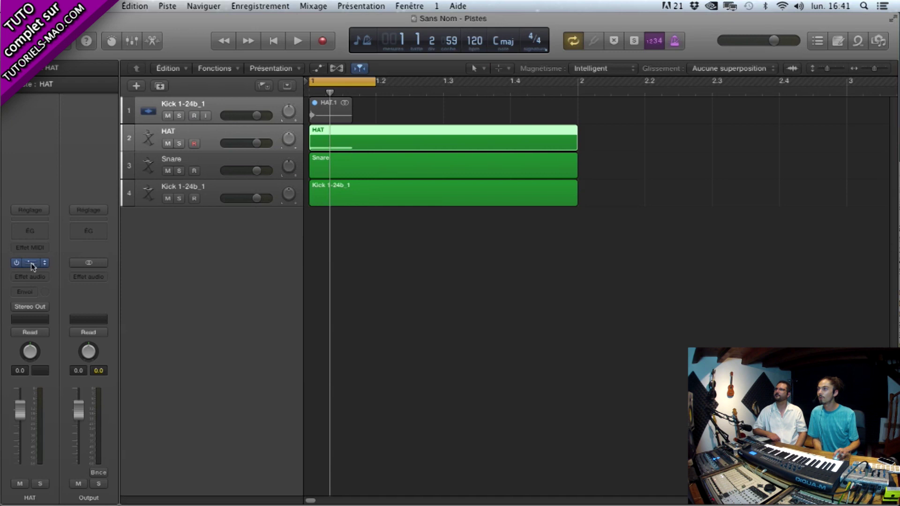
Open the HAT track's EXS24 instrument editor and set the root note of the hat zone to B3.
left_click(32, 265)
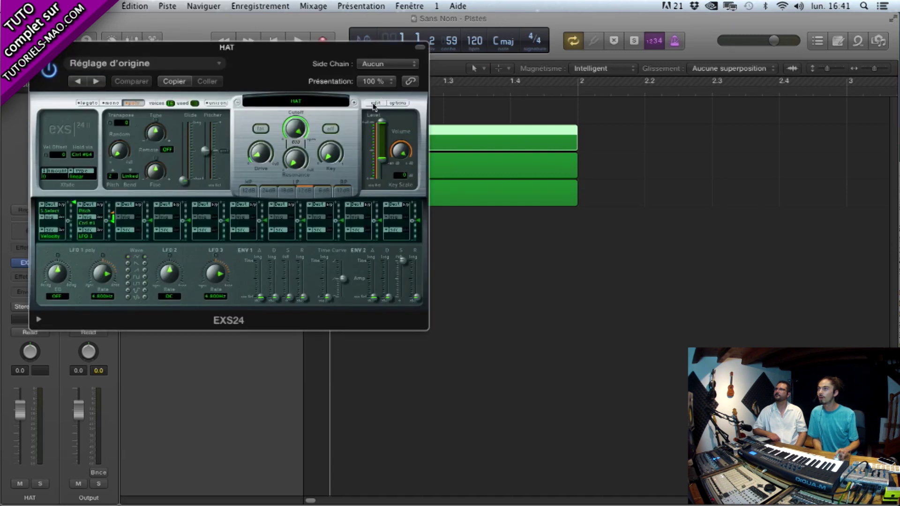
left_click(374, 103)
double_click(495, 135)
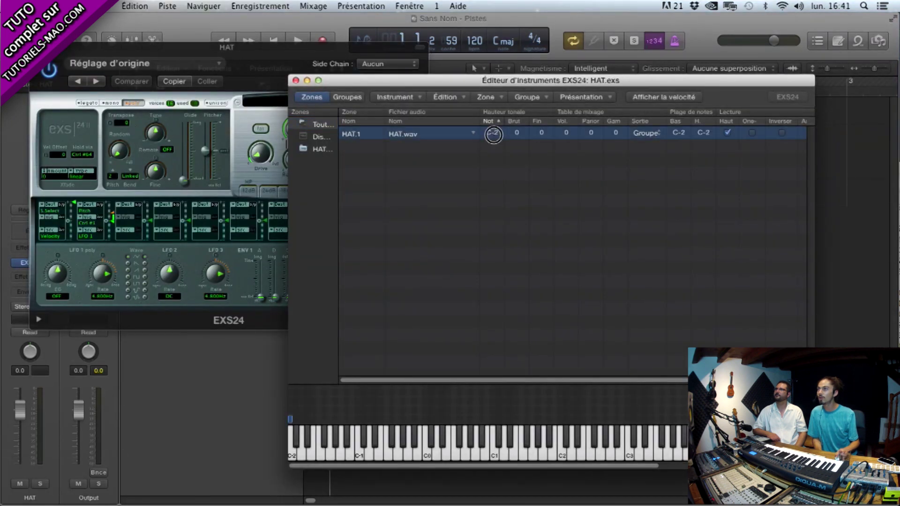
type("b3")
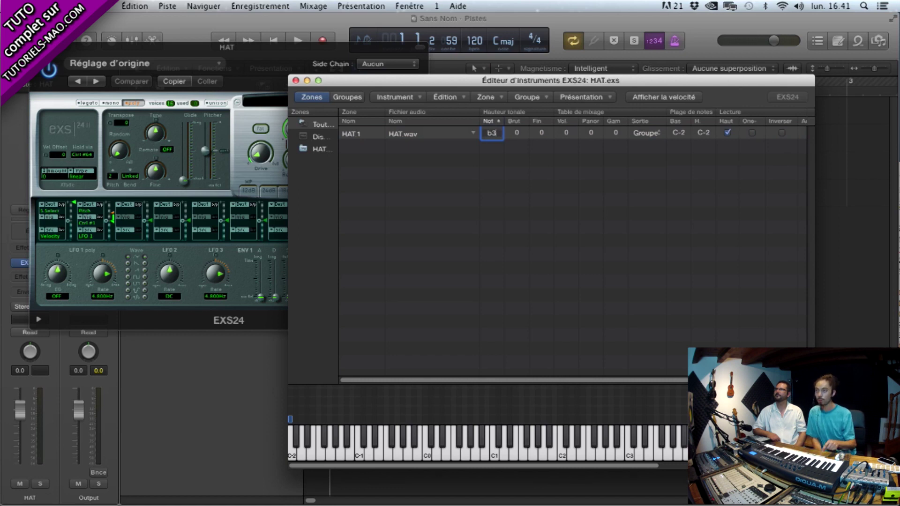
key("Return")
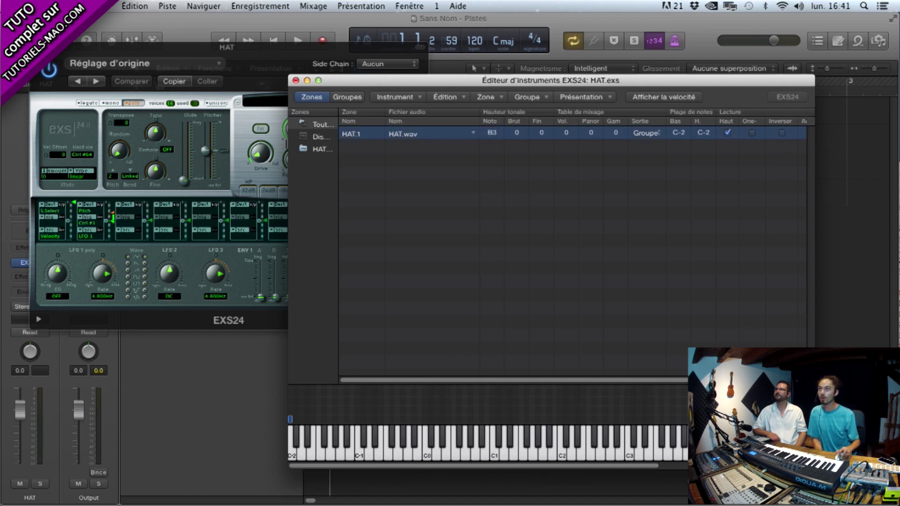
Extend the hat zone's key range up to G8, then close the instrument editor and save the changes to HAT.exs.
double_click(711, 134)
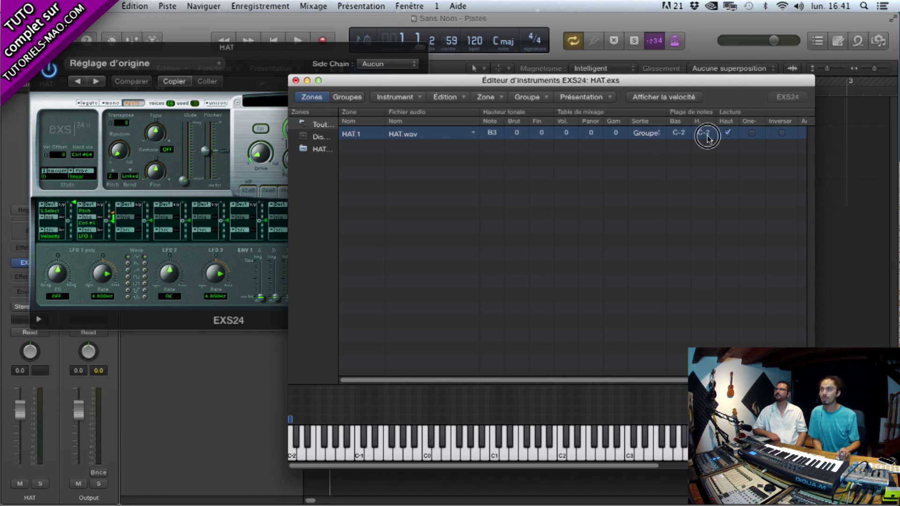
left_click_drag(706, 137, 697, 12)
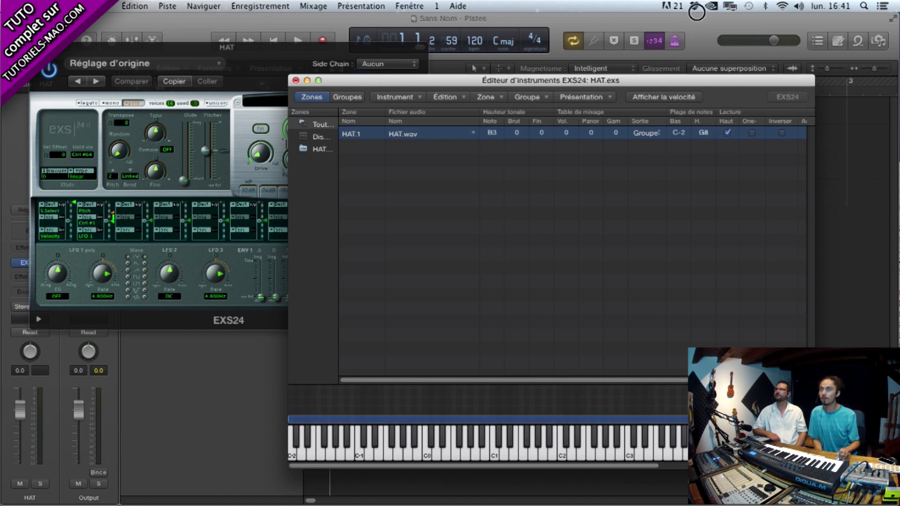
left_click(295, 80)
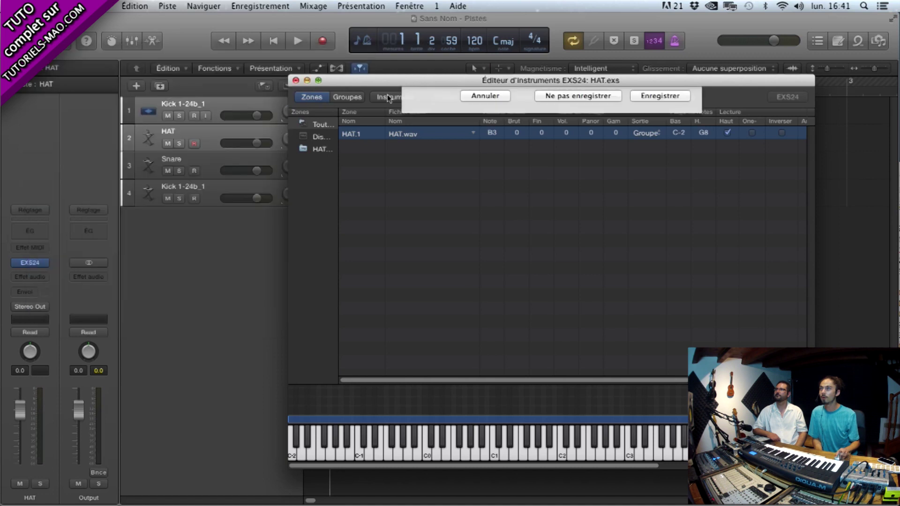
left_click(648, 144)
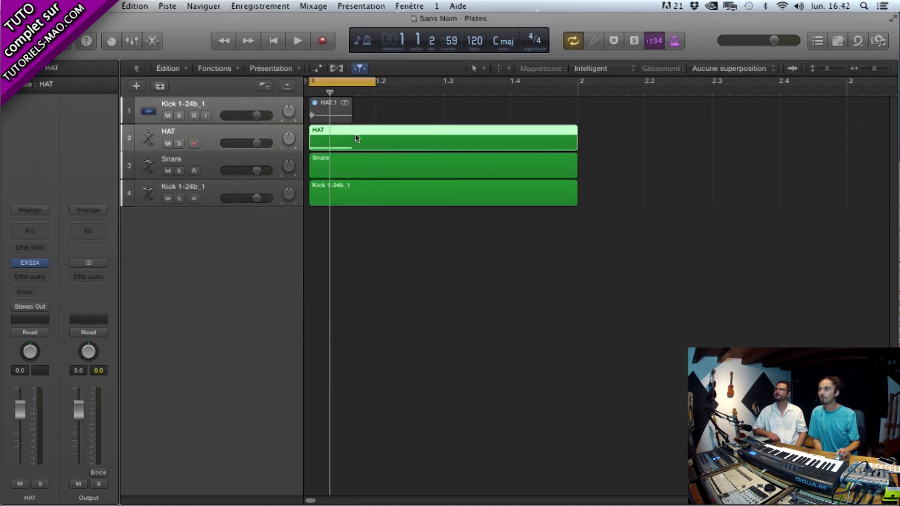
Delete the trigger note from the HAT MIDI region in the piano roll and close the editor.
double_click(370, 142)
left_click_drag(339, 453, 283, 500)
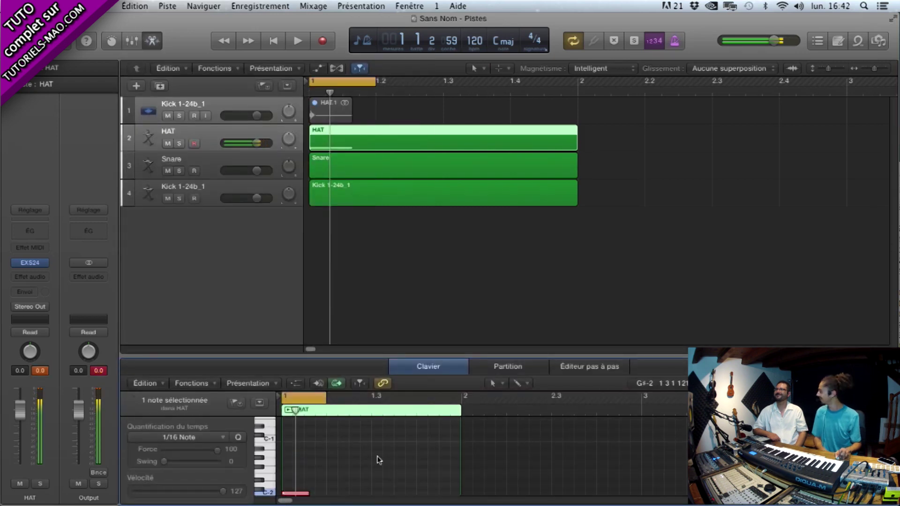
key("Delete")
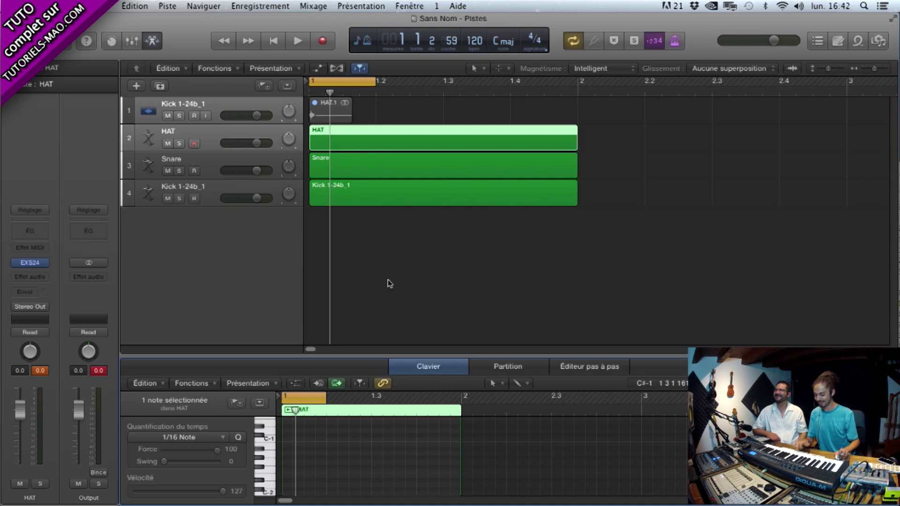
key("e")
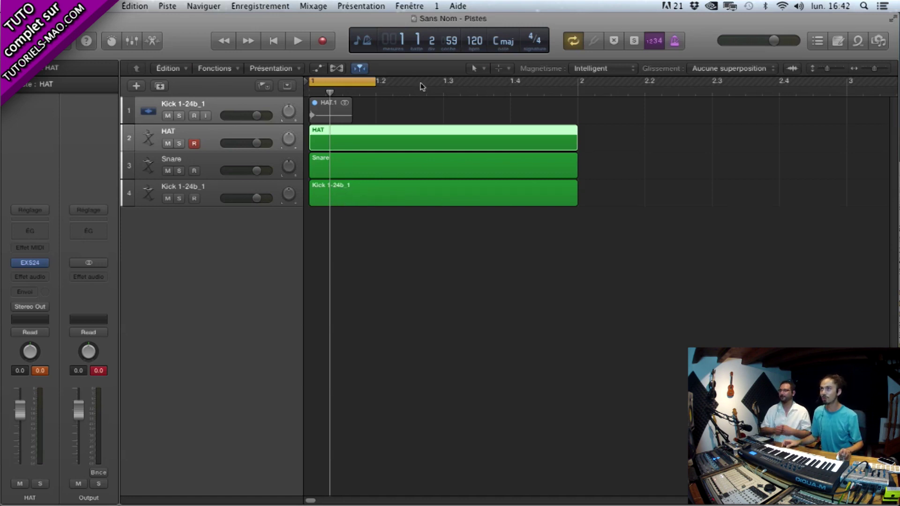
Set the project tempo to 130 BPM.
left_click(473, 41)
double_click(473, 41)
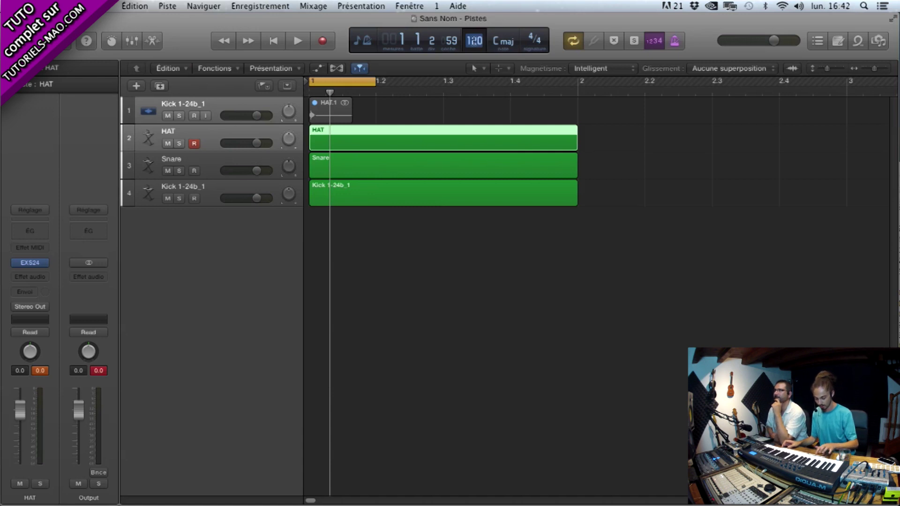
type("130")
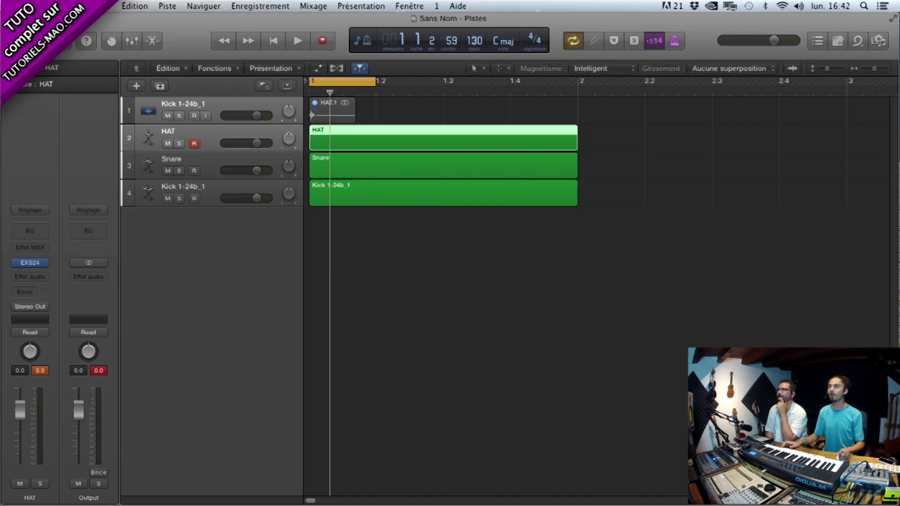
Delete the muted HAT.1 region from the audio track.
scroll(426, 279, "down", 5)
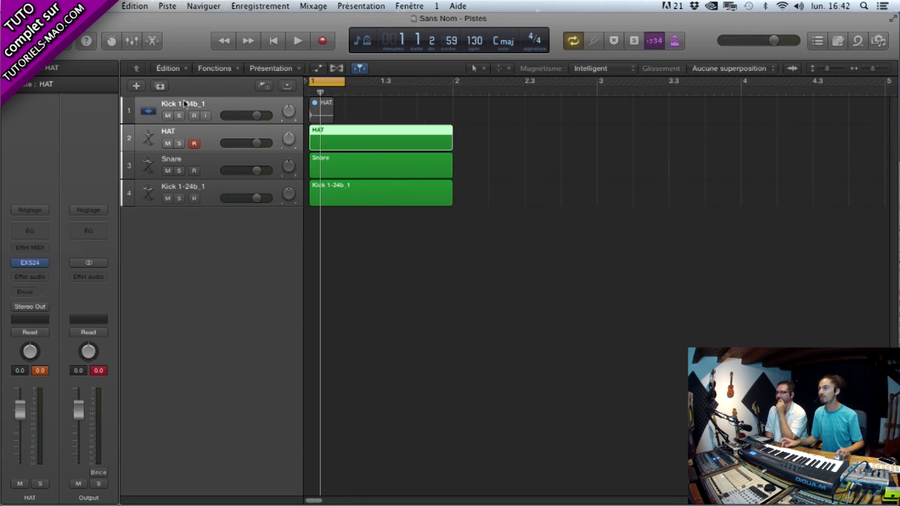
left_click(363, 108)
left_click(316, 112)
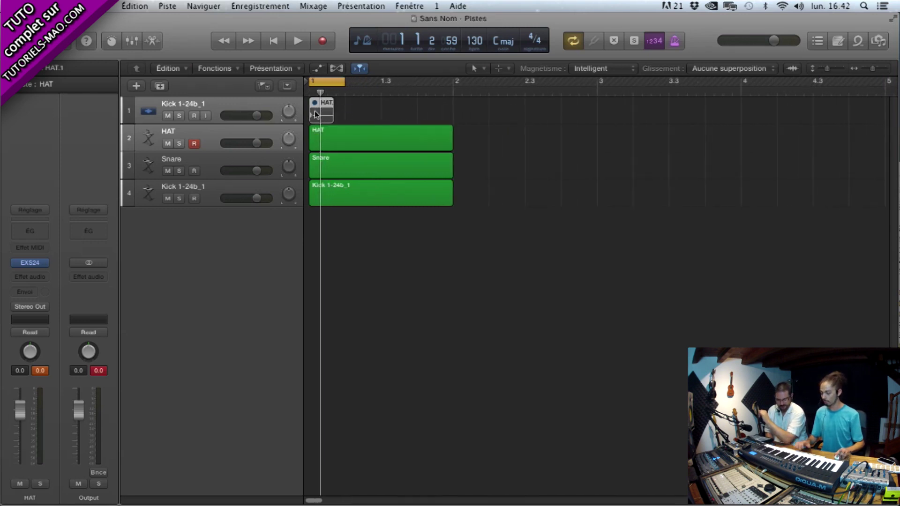
key("Delete")
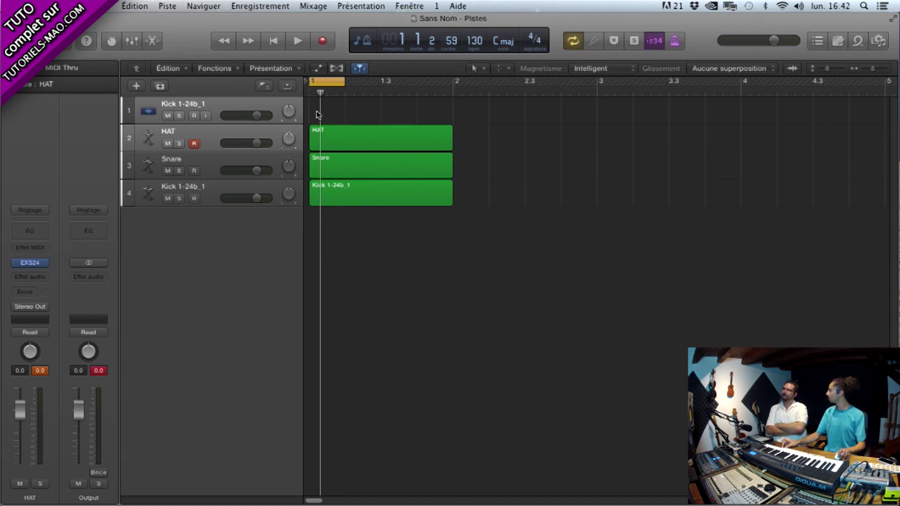
Select the audio track, turn off cycle mode, return the playhead to bar 1 and start playback with the metronome.
left_click(221, 107)
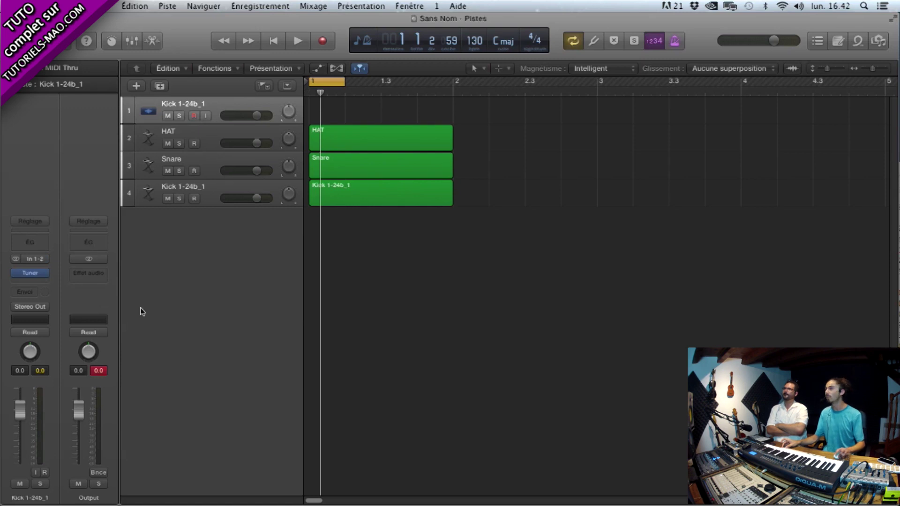
left_click(358, 85)
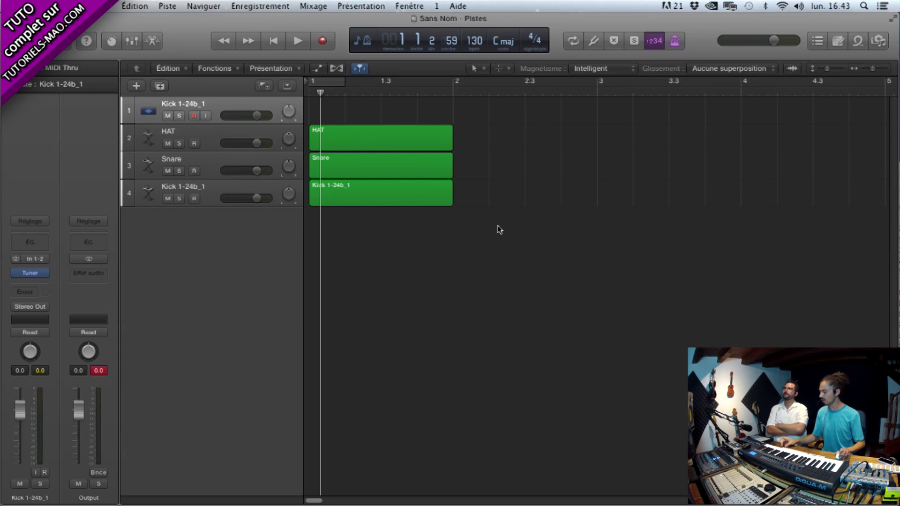
key("super+Left")
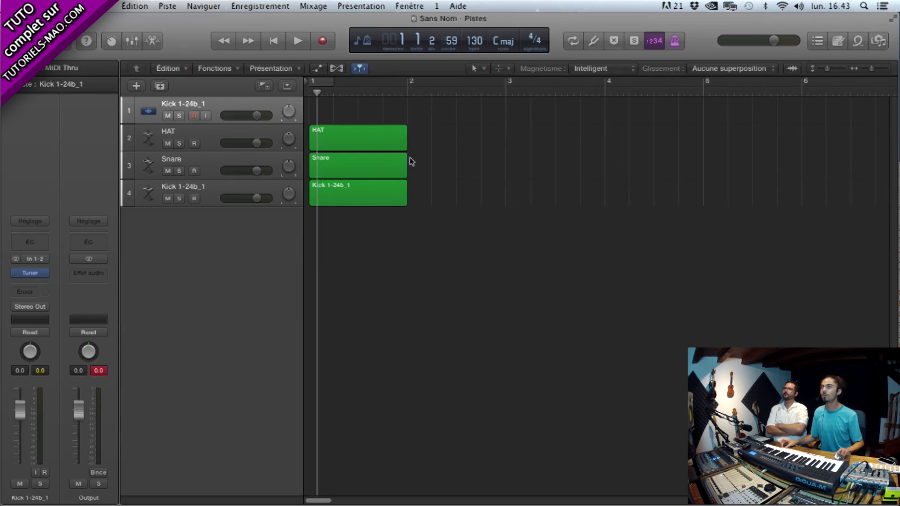
left_click_drag(317, 94, 309, 93)
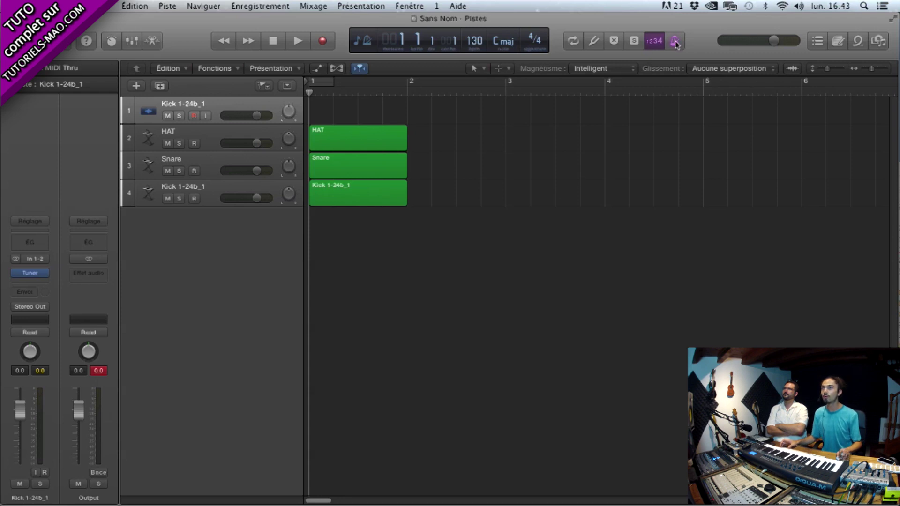
key("space")
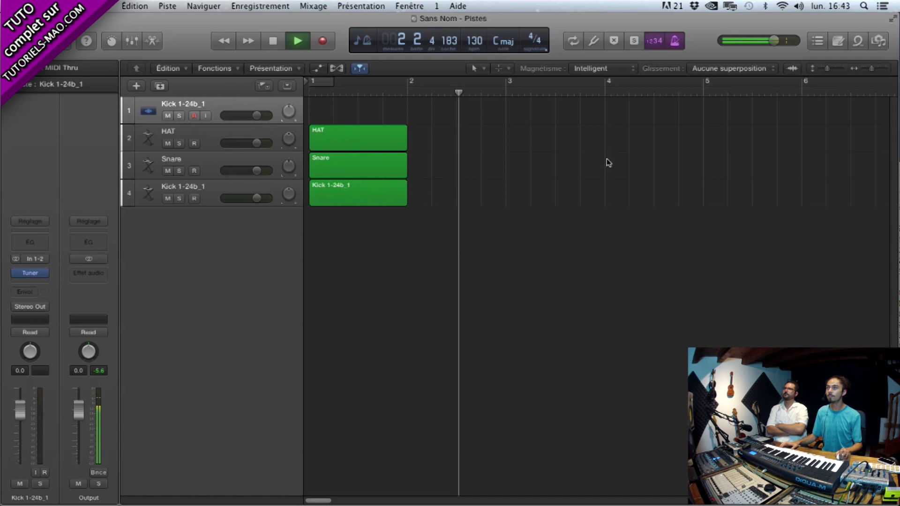
Stop playback and extend the HAT, Snare and Kick MIDI regions together to a length of two bars.
key("space")
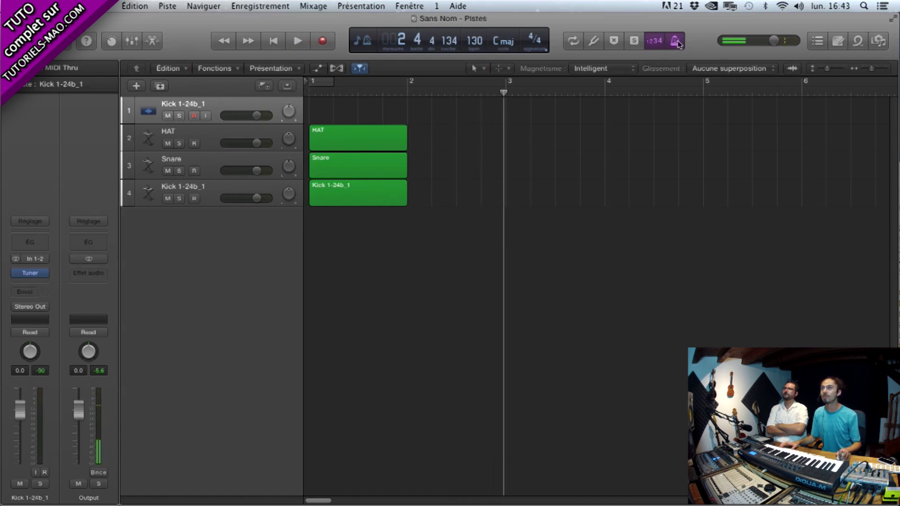
left_click_drag(415, 125, 505, 200)
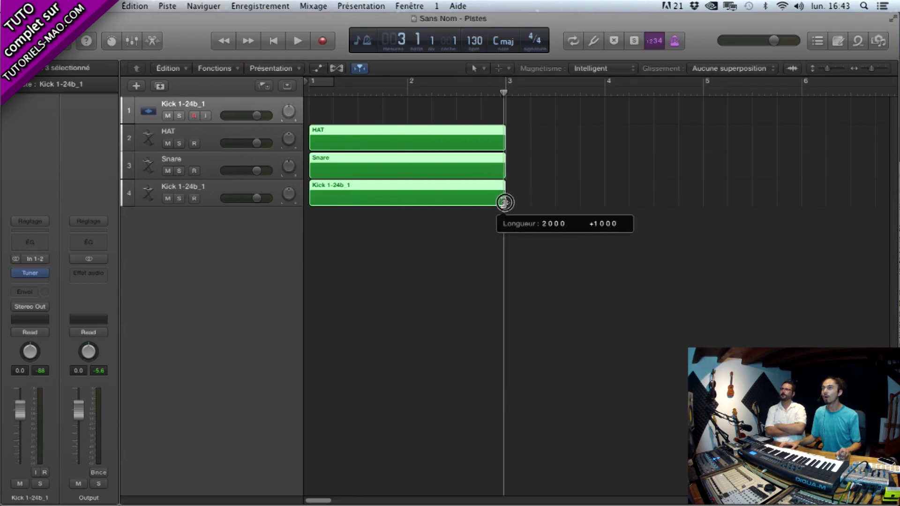
left_click(382, 105)
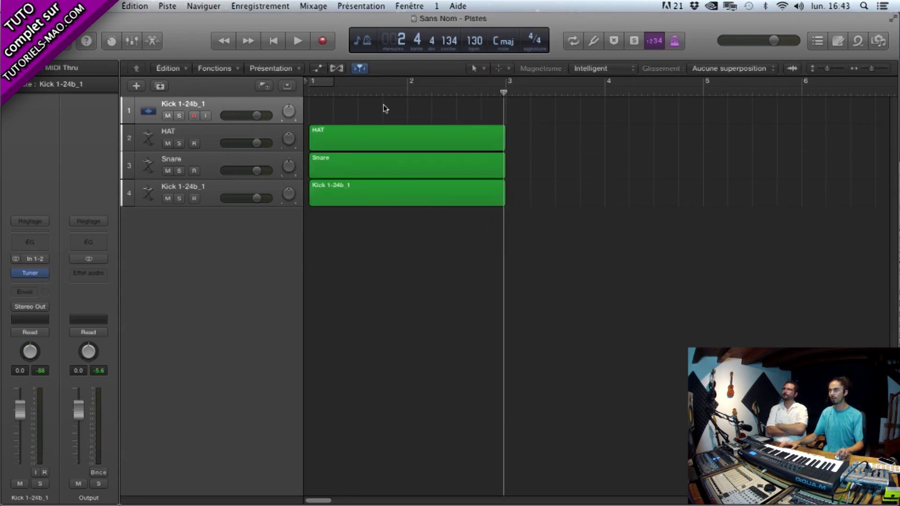
Open the Kick region in an enlarged piano roll and add a note just above C0 at the start of bar 1.
double_click(348, 192)
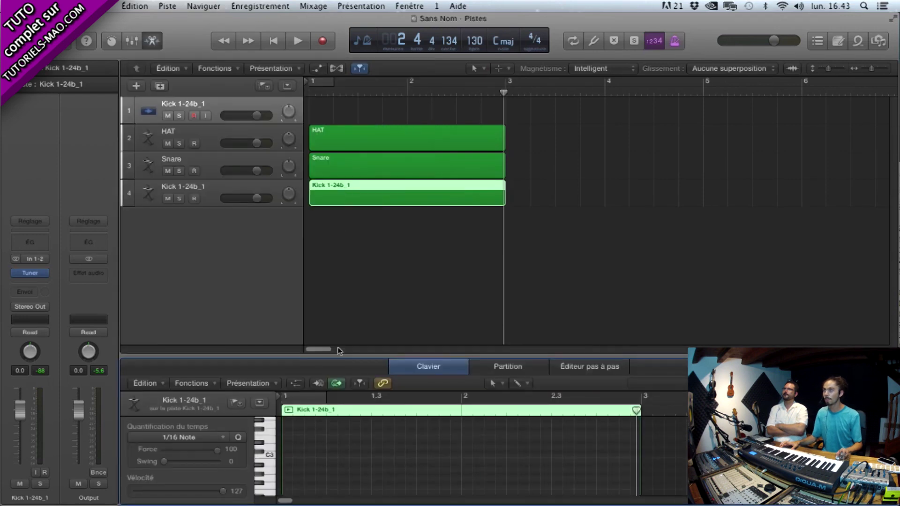
left_click_drag(349, 348, 347, 244)
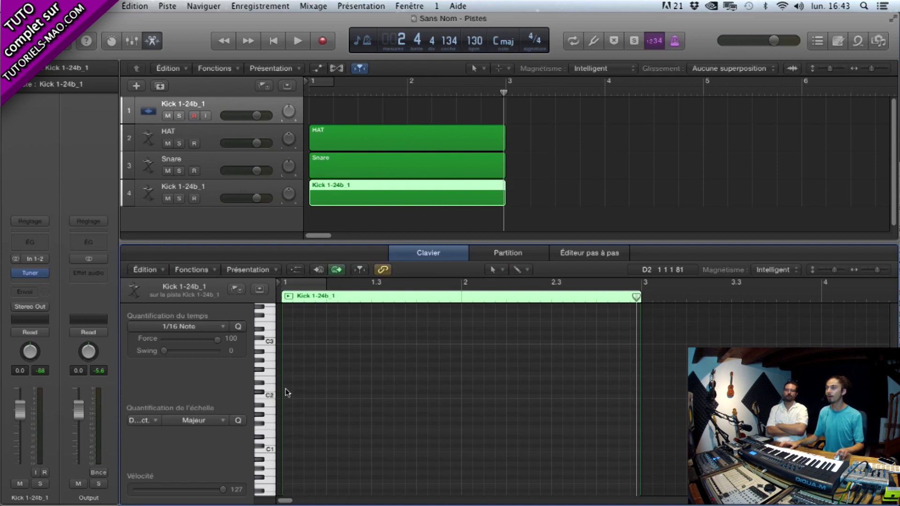
scroll(288, 393, "down", 5)
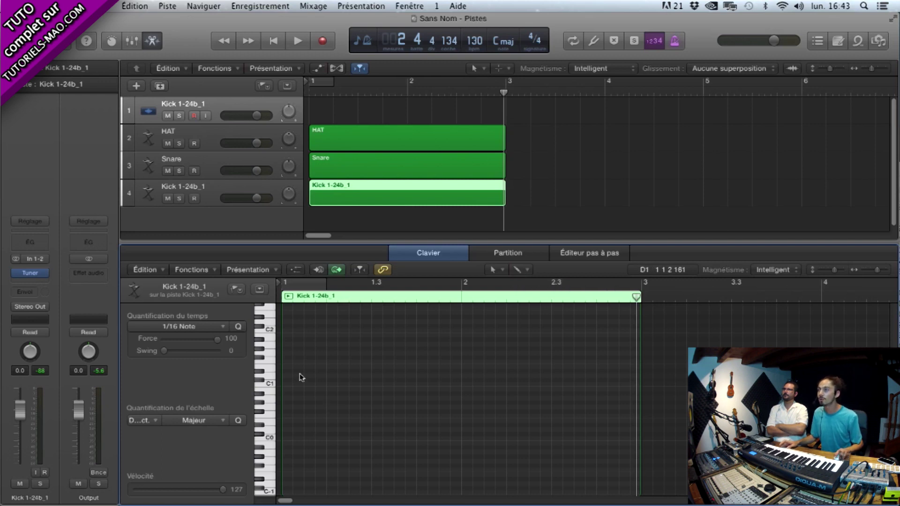
left_click(285, 429)
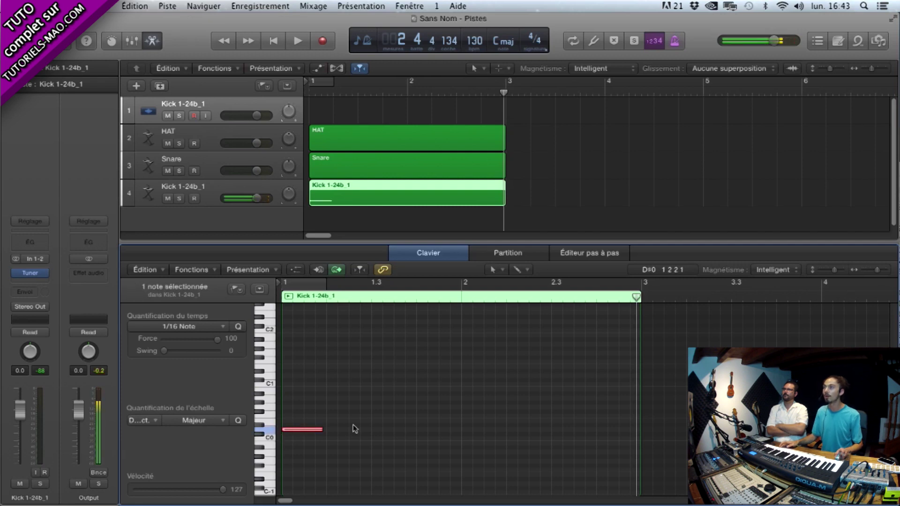
left_click(355, 399)
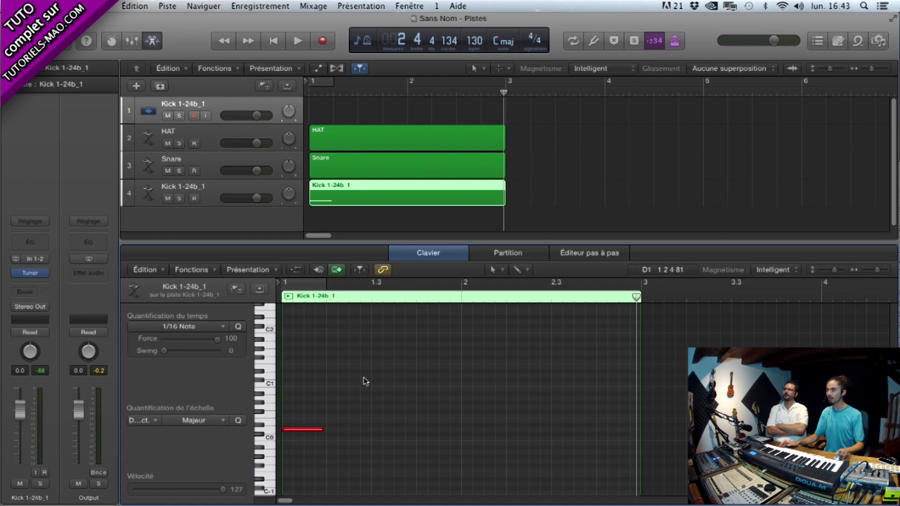
Set the velocity of the kick note at bar 1 to 80.
left_click_drag(361, 378, 312, 446)
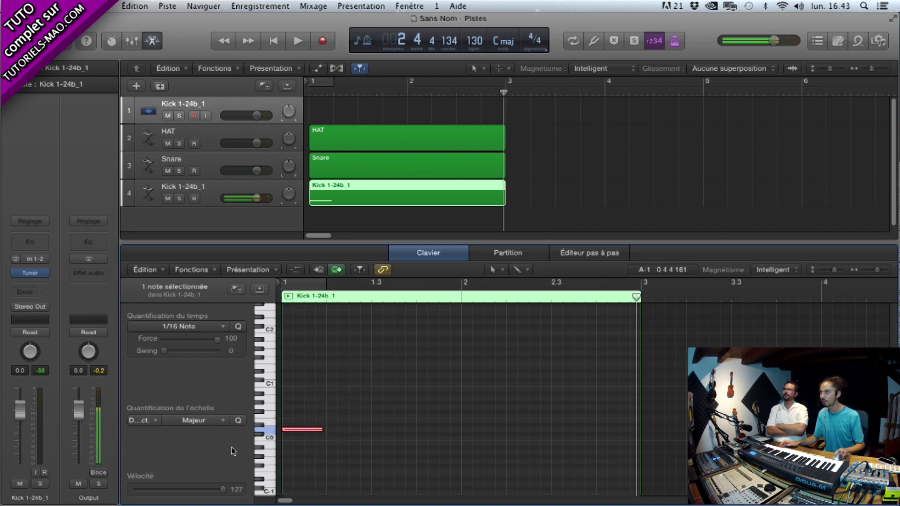
left_click_drag(223, 490, 190, 490)
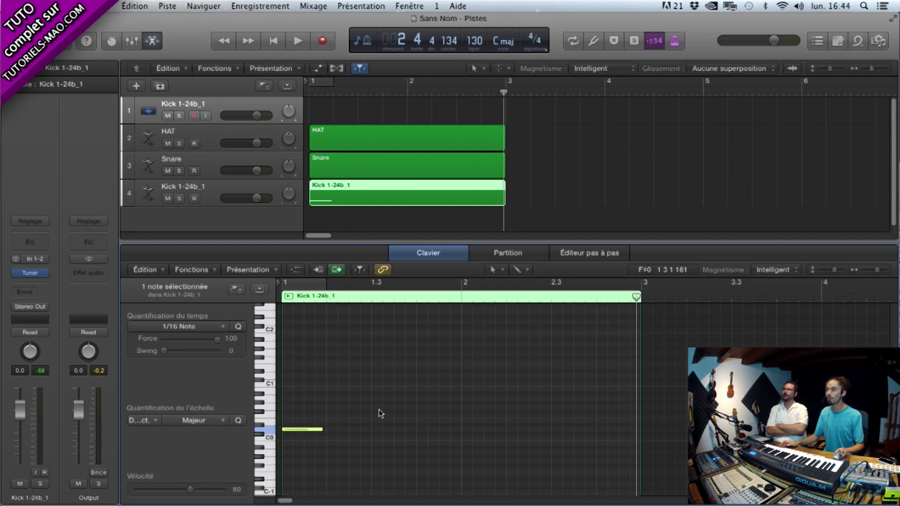
left_click(339, 381)
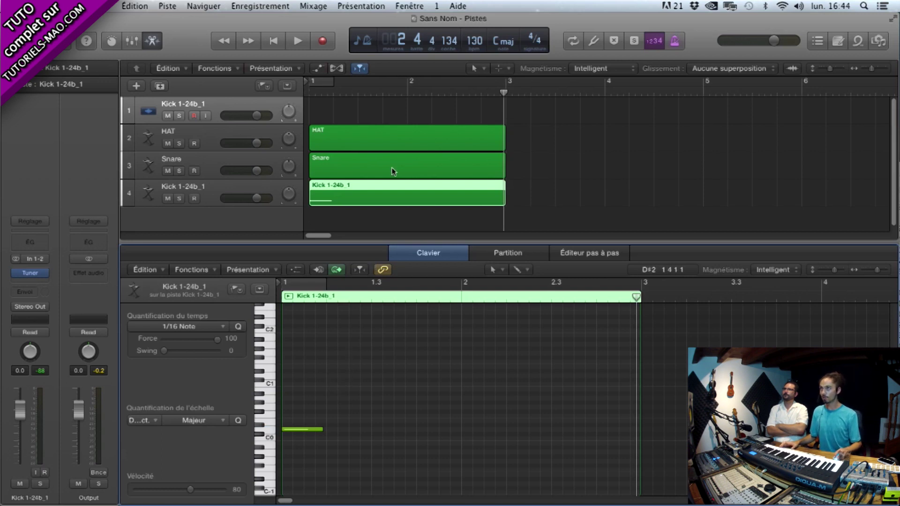
Set the cycle range to the two-bar Kick region and play the loop briefly to check the kick.
left_click(396, 202)
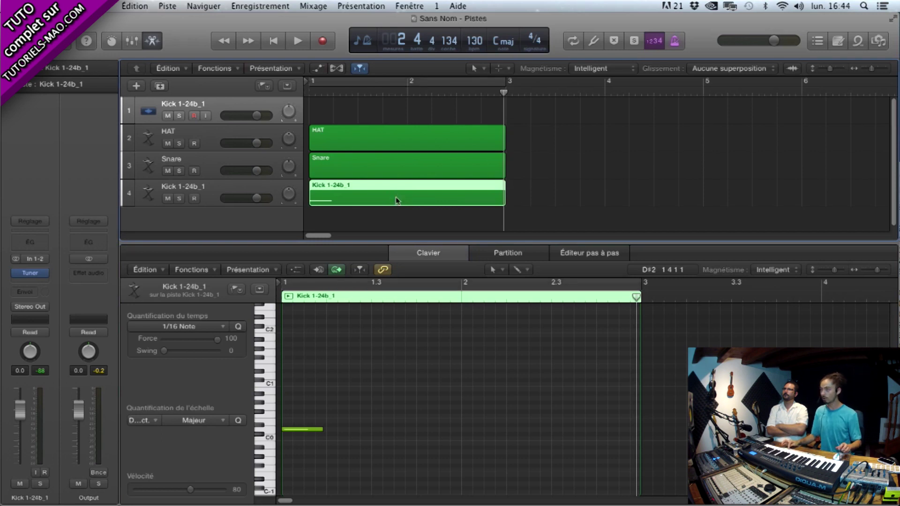
key("u")
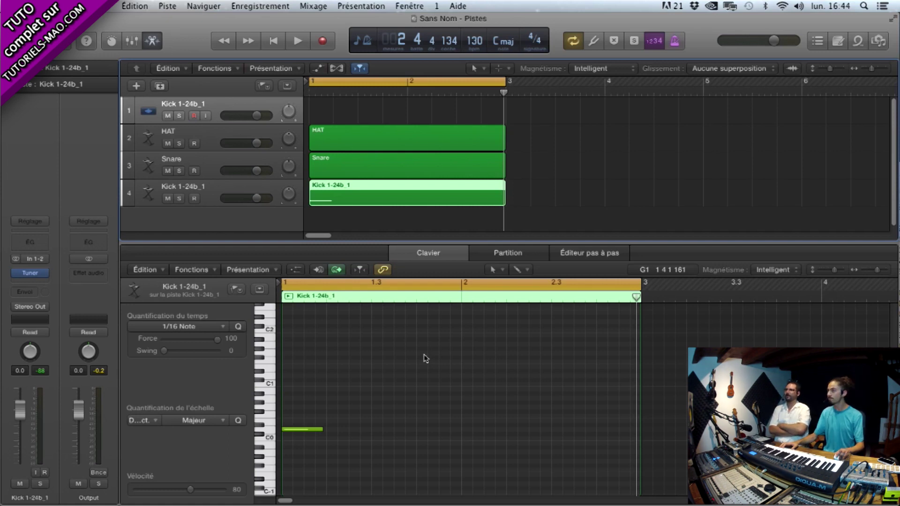
key("space")
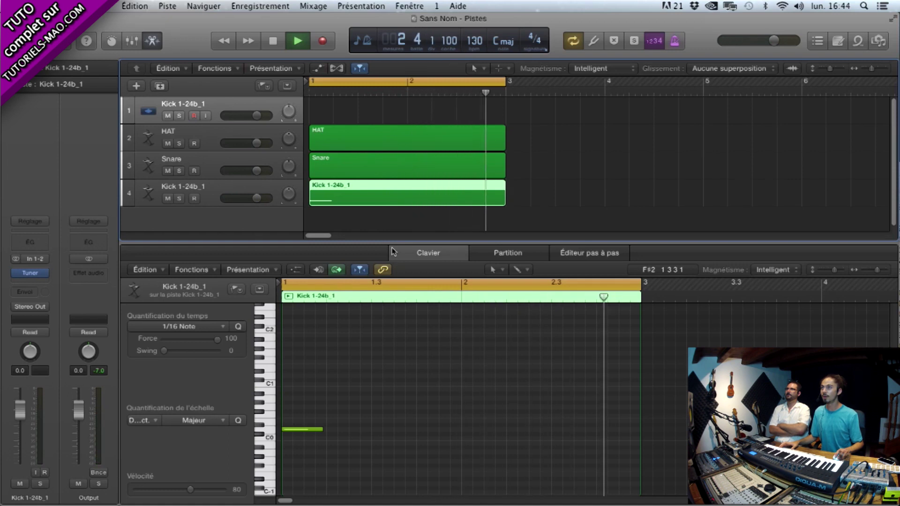
key("space")
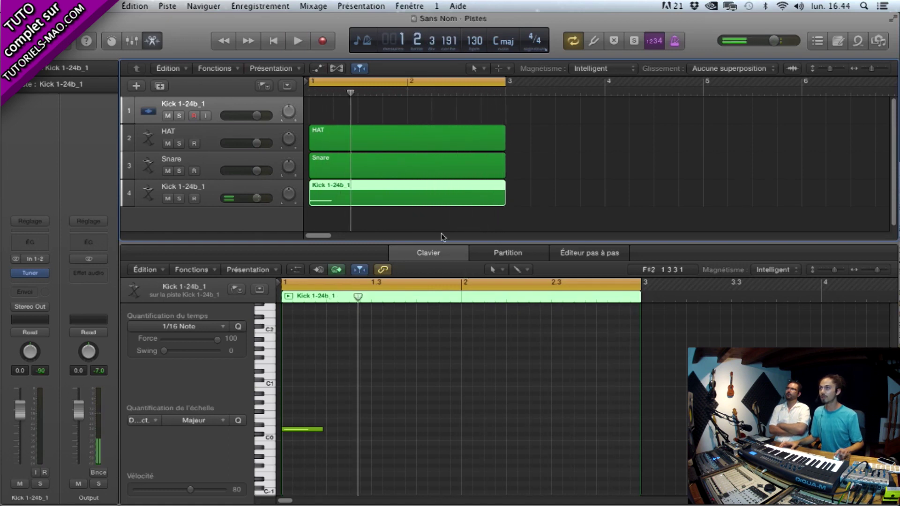
Add D2 notes to the Snare region on beat 3 of bar 1 and beat 3 of bar 2.
left_click(212, 164)
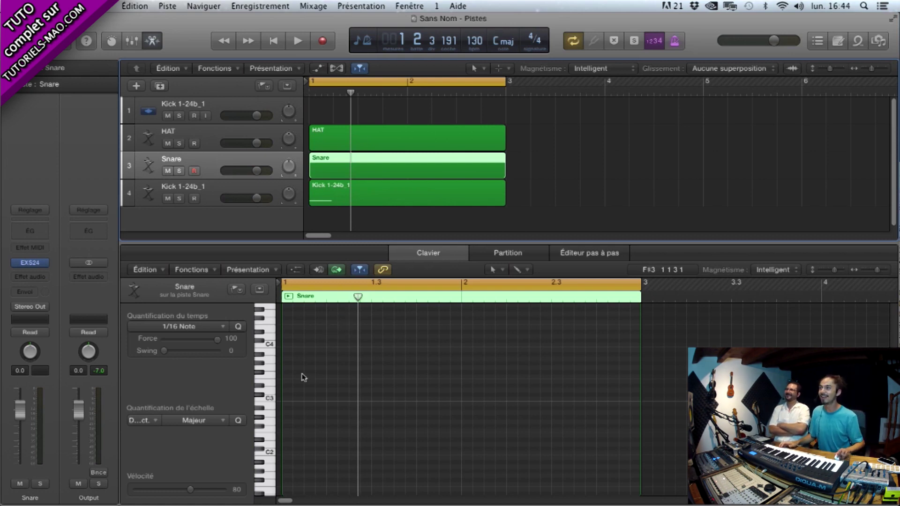
left_click(269, 452)
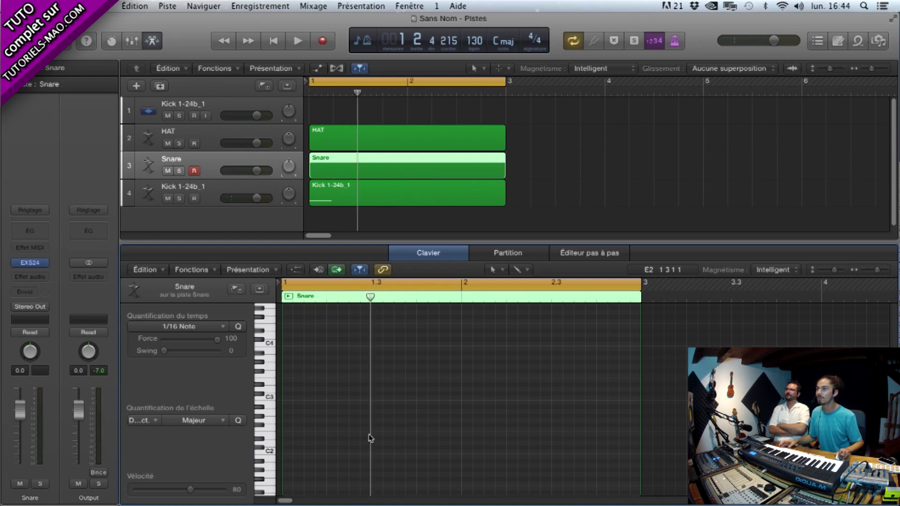
scroll(374, 433, "up", 3)
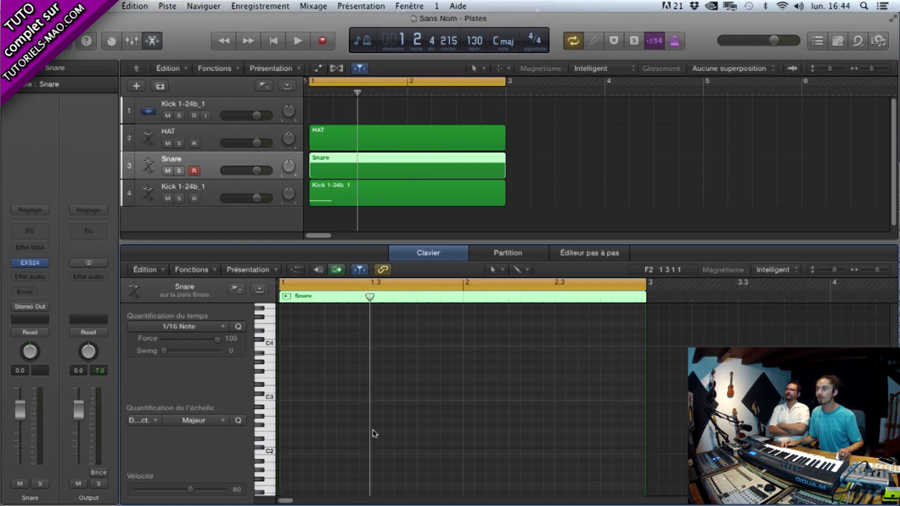
scroll(374, 433, "up", 1)
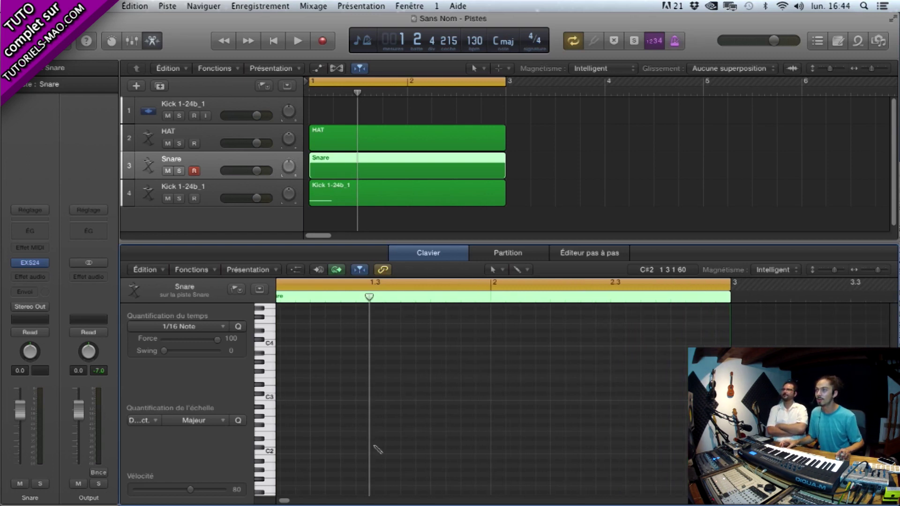
left_click(375, 445)
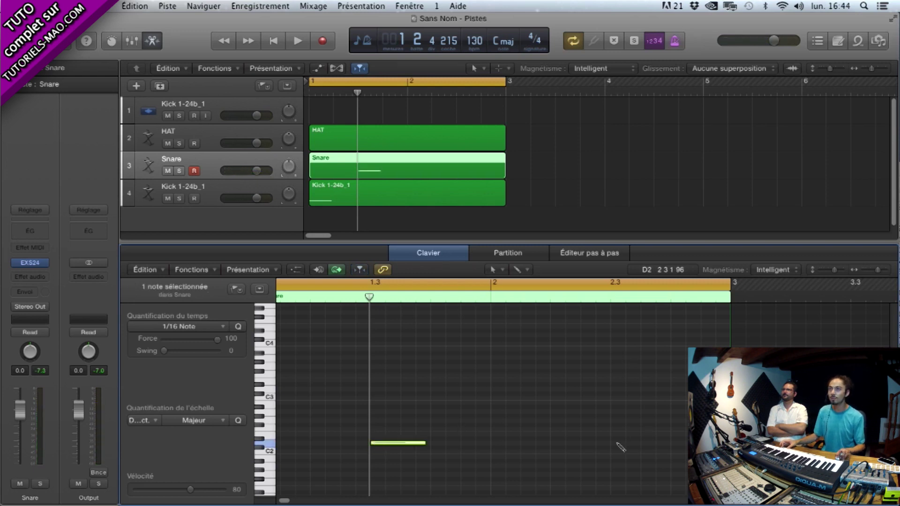
left_click(619, 445)
Bring the Kick region back into the piano roll for editing.
left_click(411, 197)
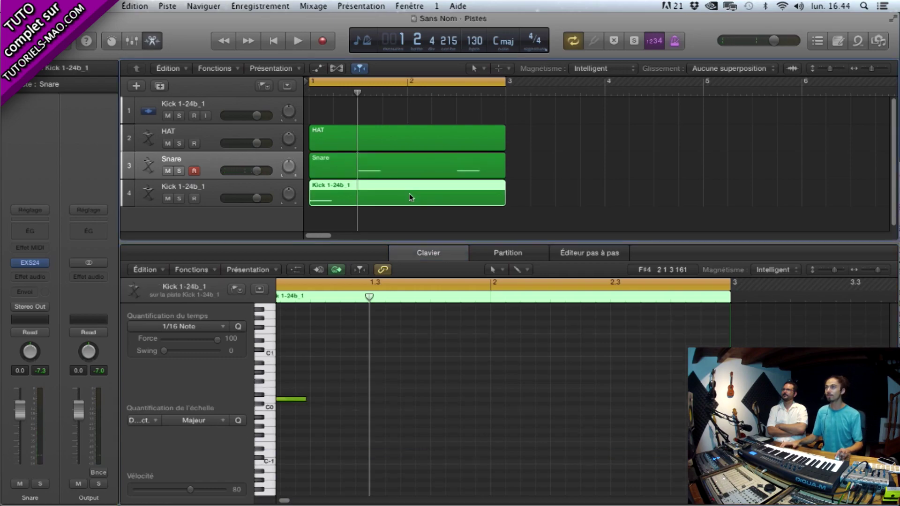